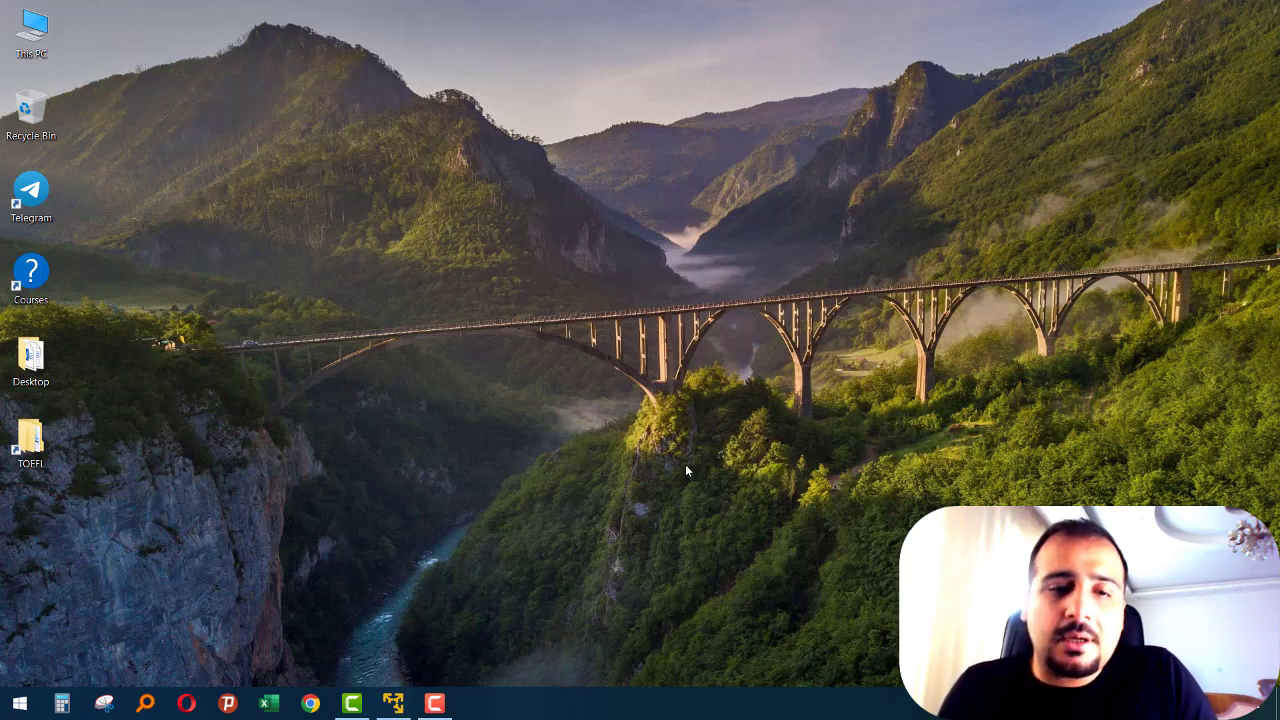
- Switch to Chrome, go to ubuntu.com and accept all of the site's tracker settings
{"action": "left_click", "coordinate": [410, 701]}
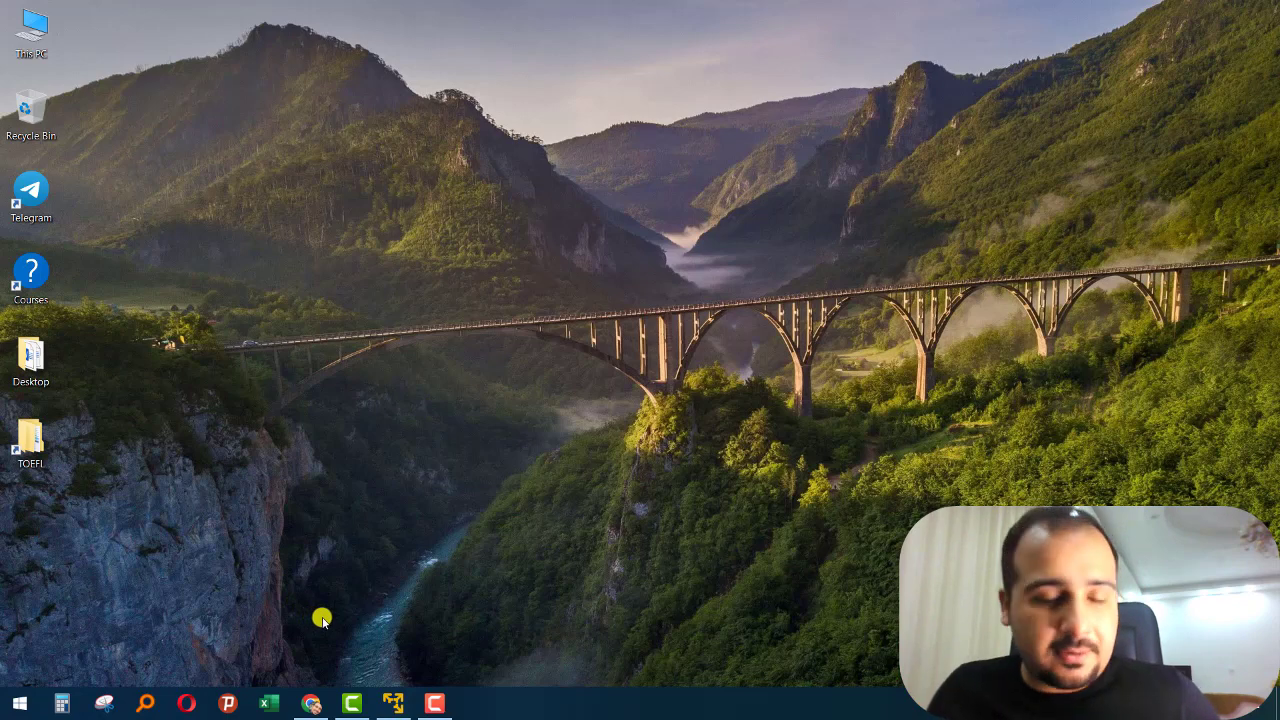
{"action": "left_click", "coordinate": [315, 692]}
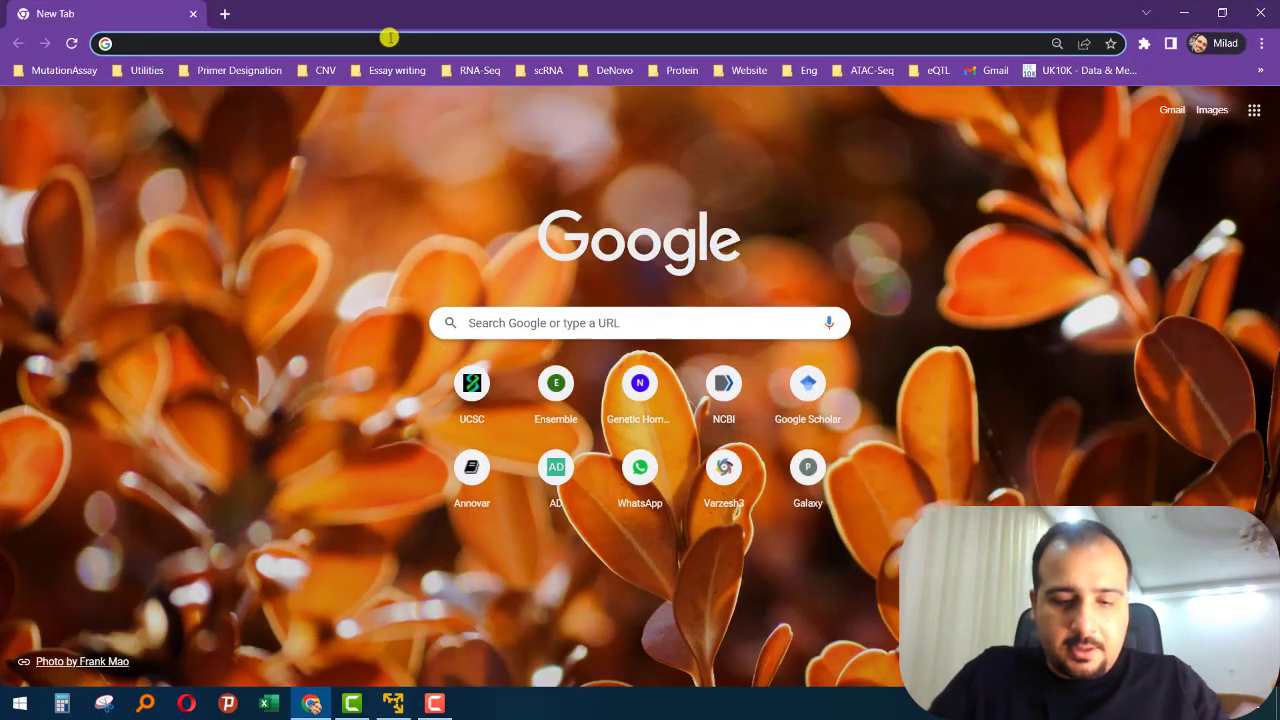
{"action": "type", "text": "ubuntu "}
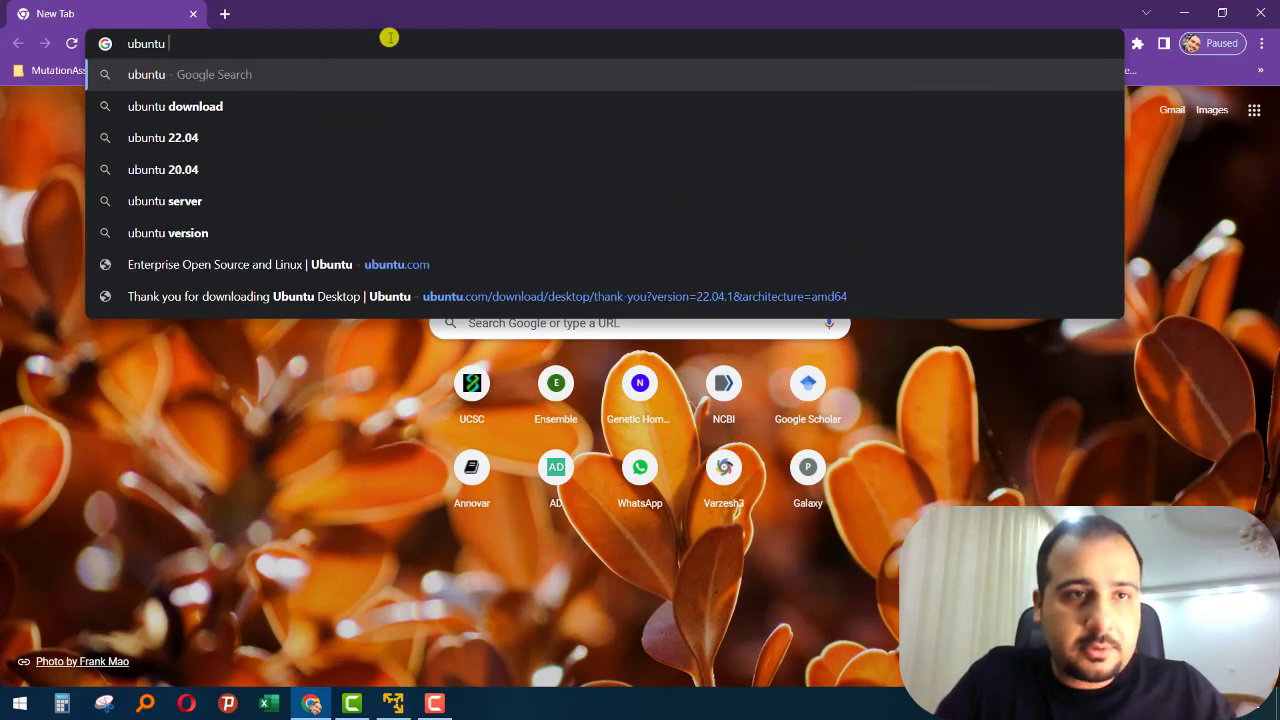
{"action": "type", "text": ".com"}
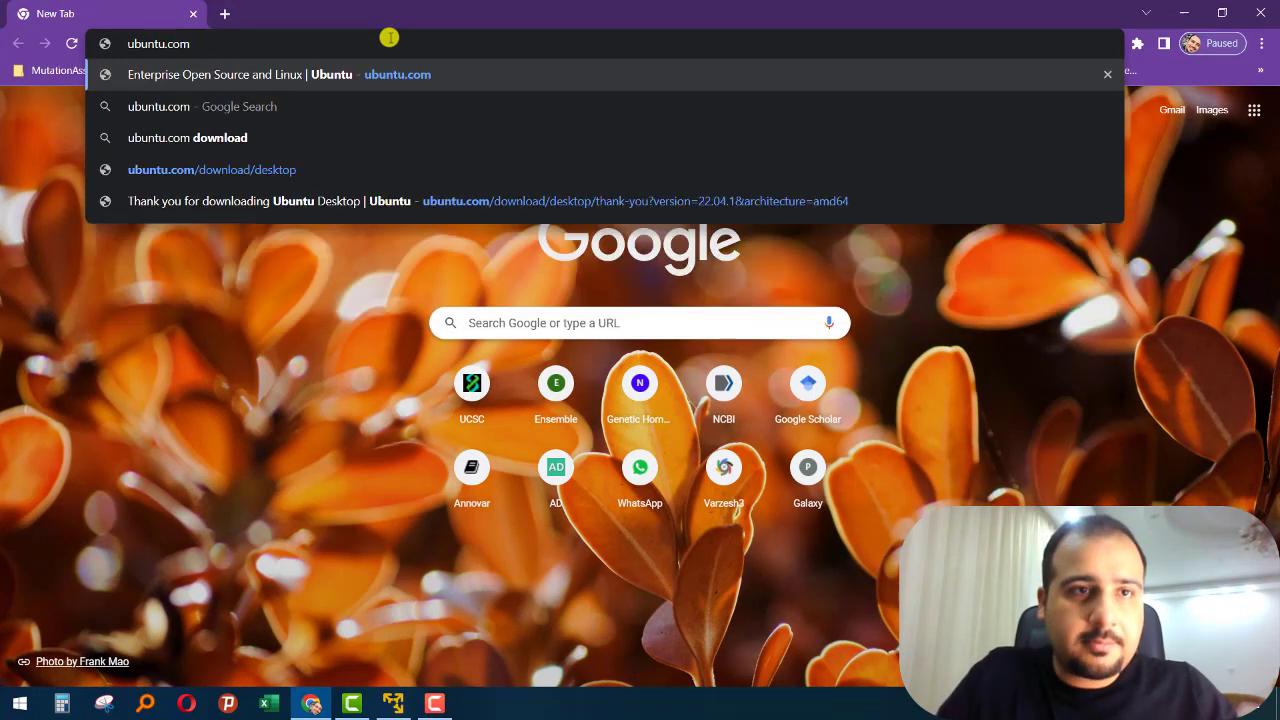
{"action": "key", "text": "Return"}
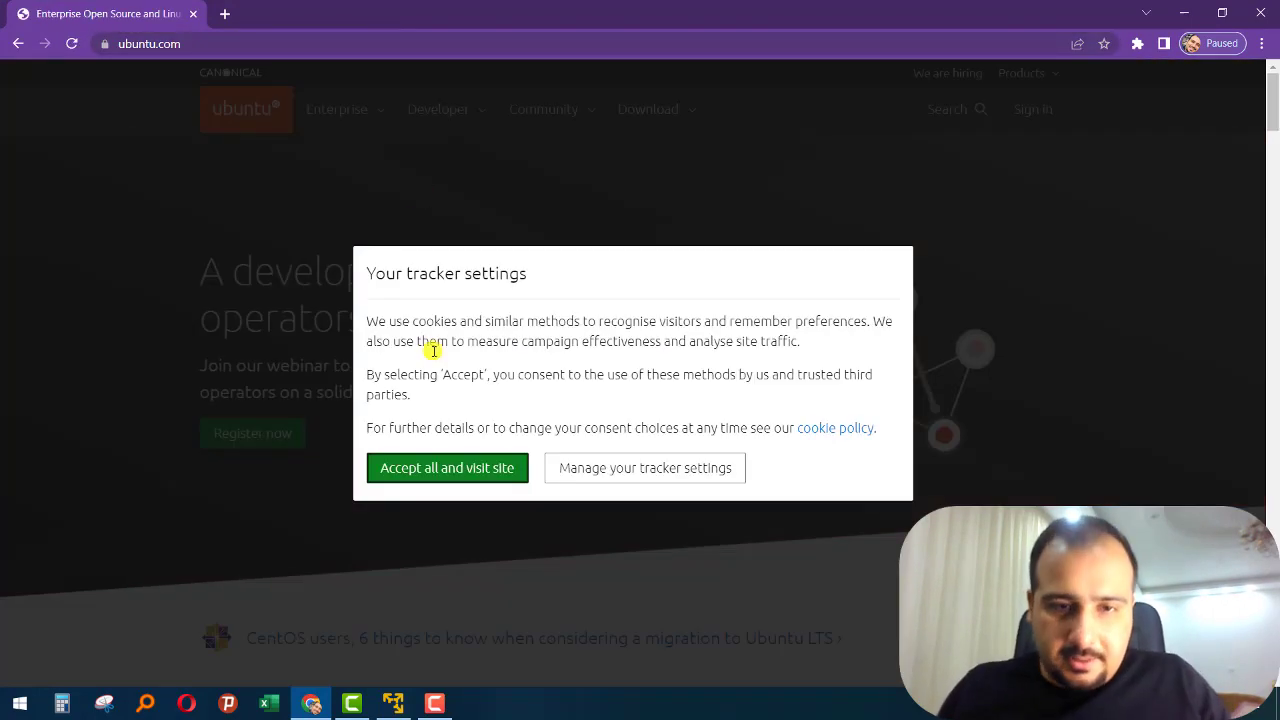
{"action": "left_click", "coordinate": [468, 468]}
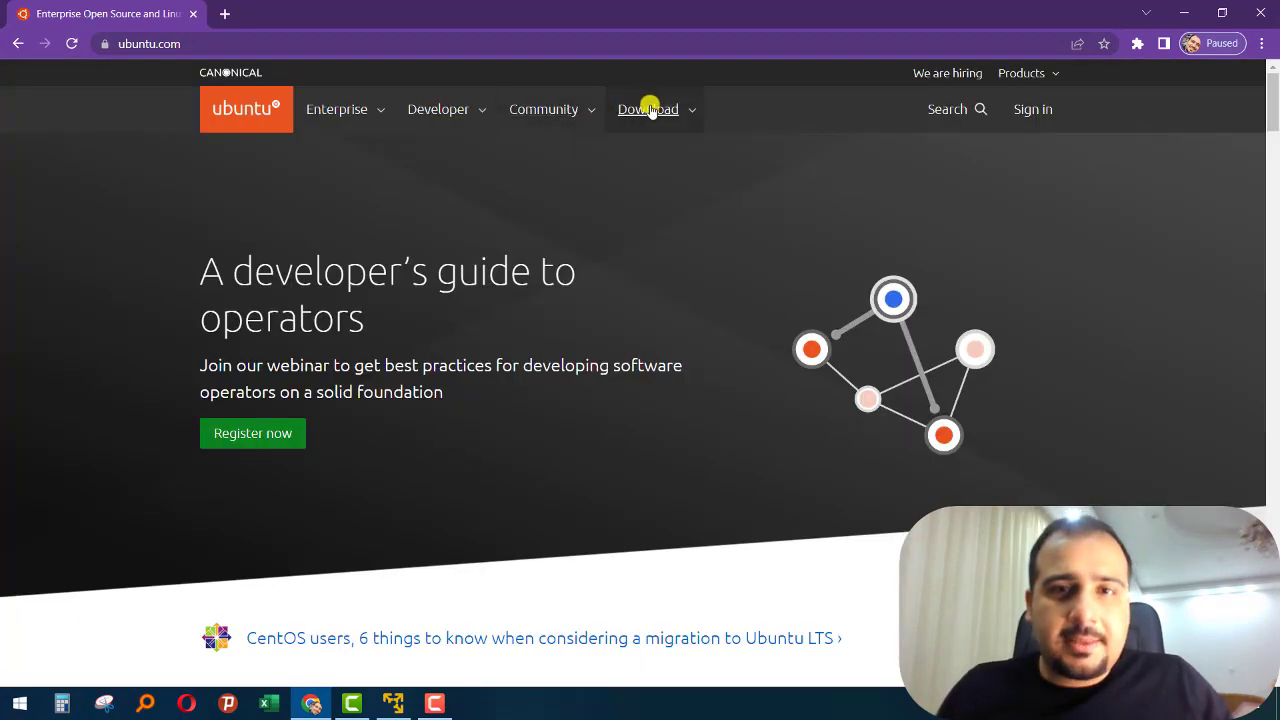
- Request the Ubuntu Desktop 22.04 LTS download, overwriting the existing duplicate file, and minimize the browser
{"action": "left_click", "coordinate": [648, 109]}
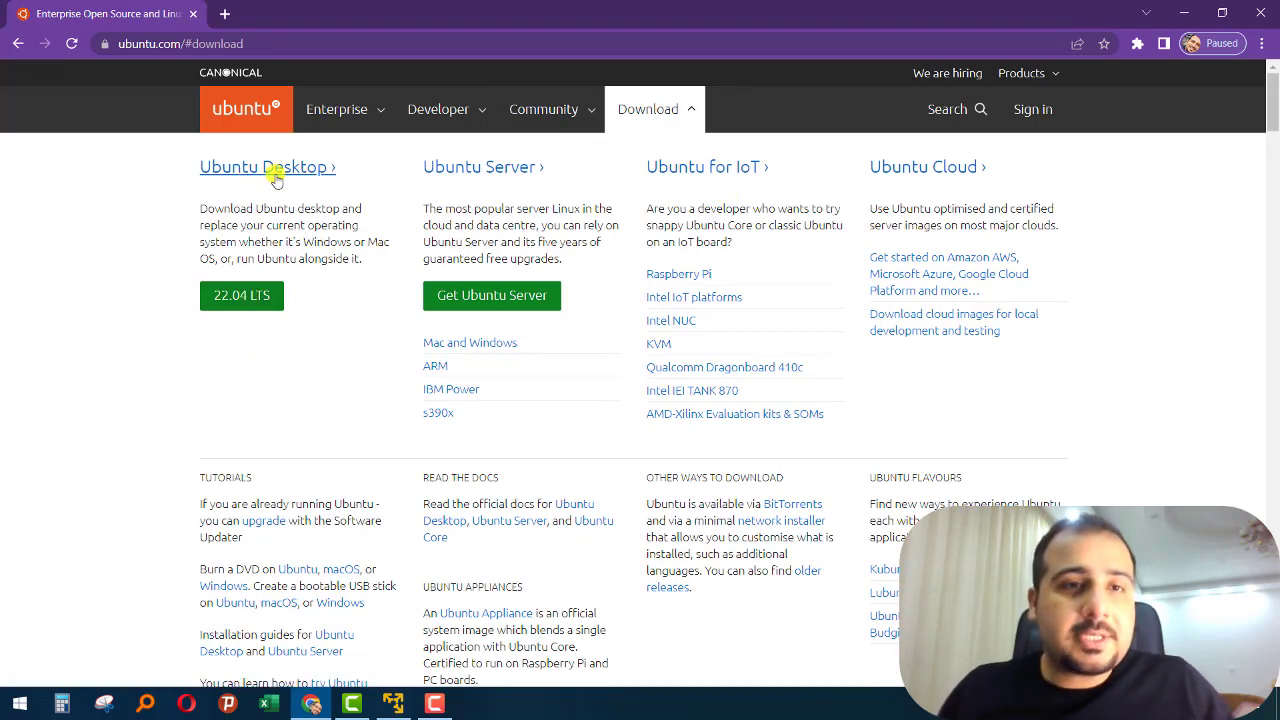
{"action": "left_click", "coordinate": [250, 295]}
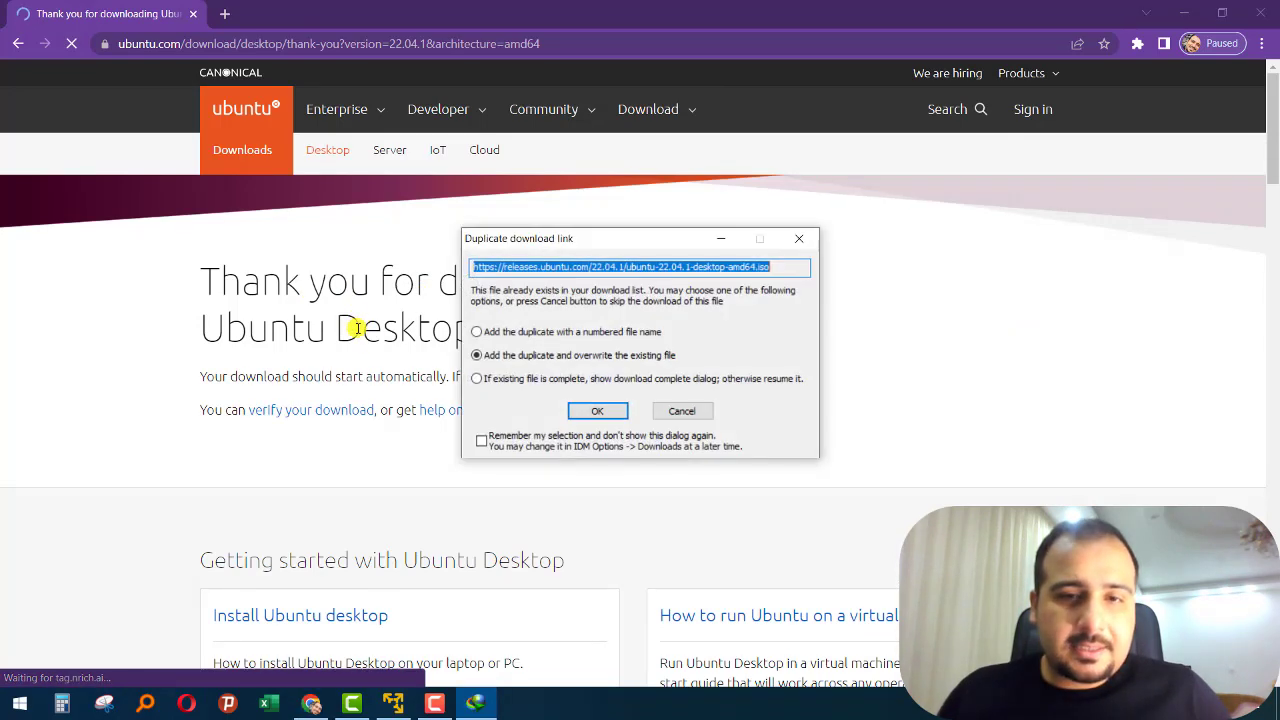
{"action": "left_click", "coordinate": [624, 410]}
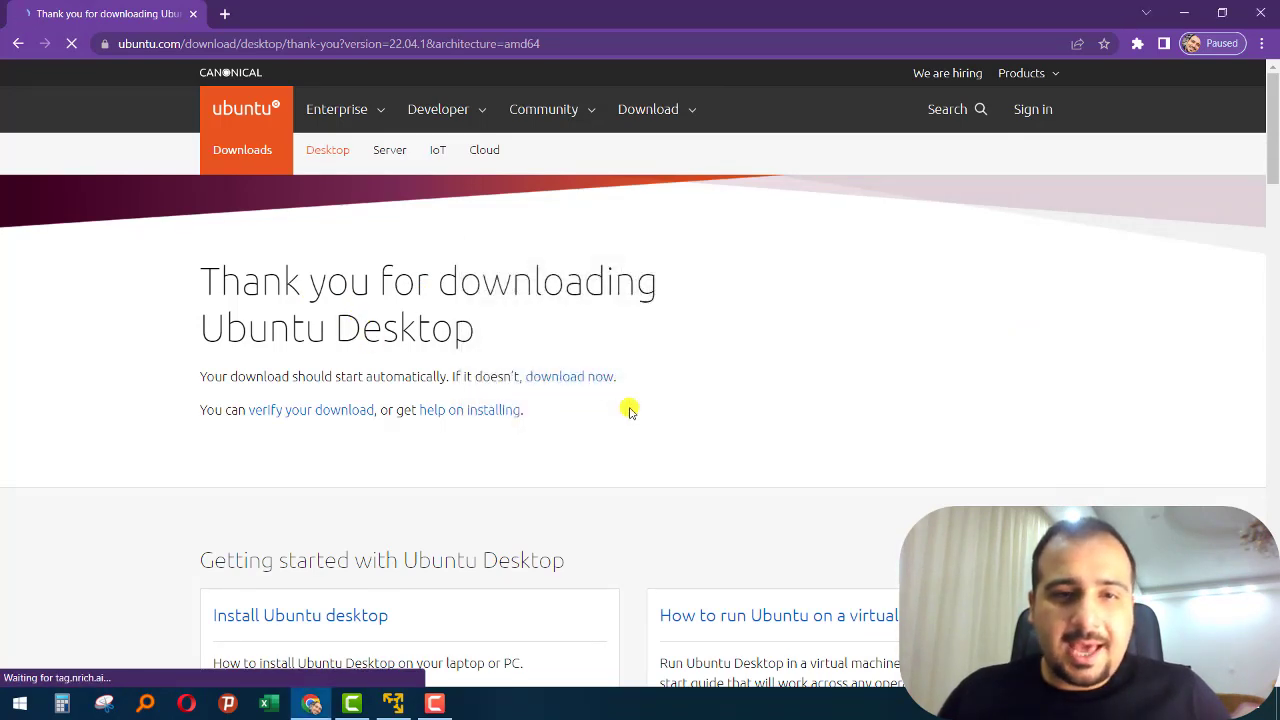
{"action": "left_click", "coordinate": [1186, 12]}
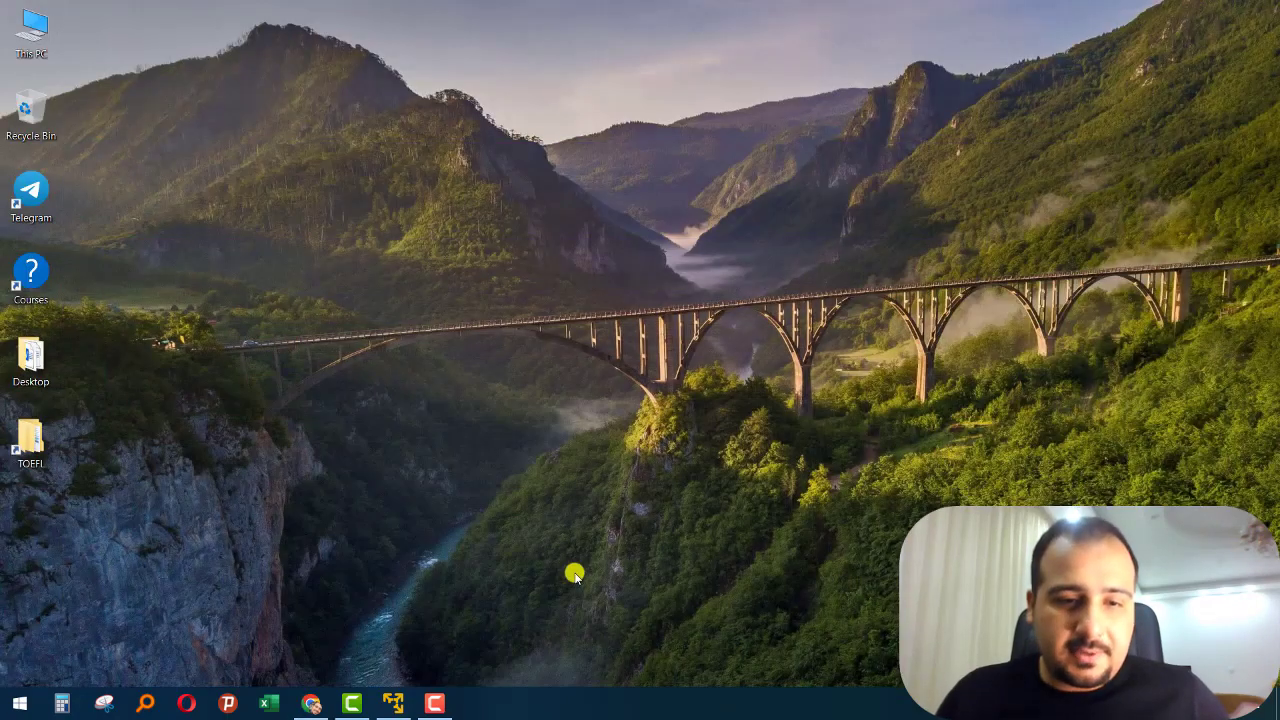
- In File Explorer, locate and select ubuntu-21.04-desktop-amd64.iso in the Softwares\Linux folder of the G: drive
{"action": "double_click", "coordinate": [27, 45]}
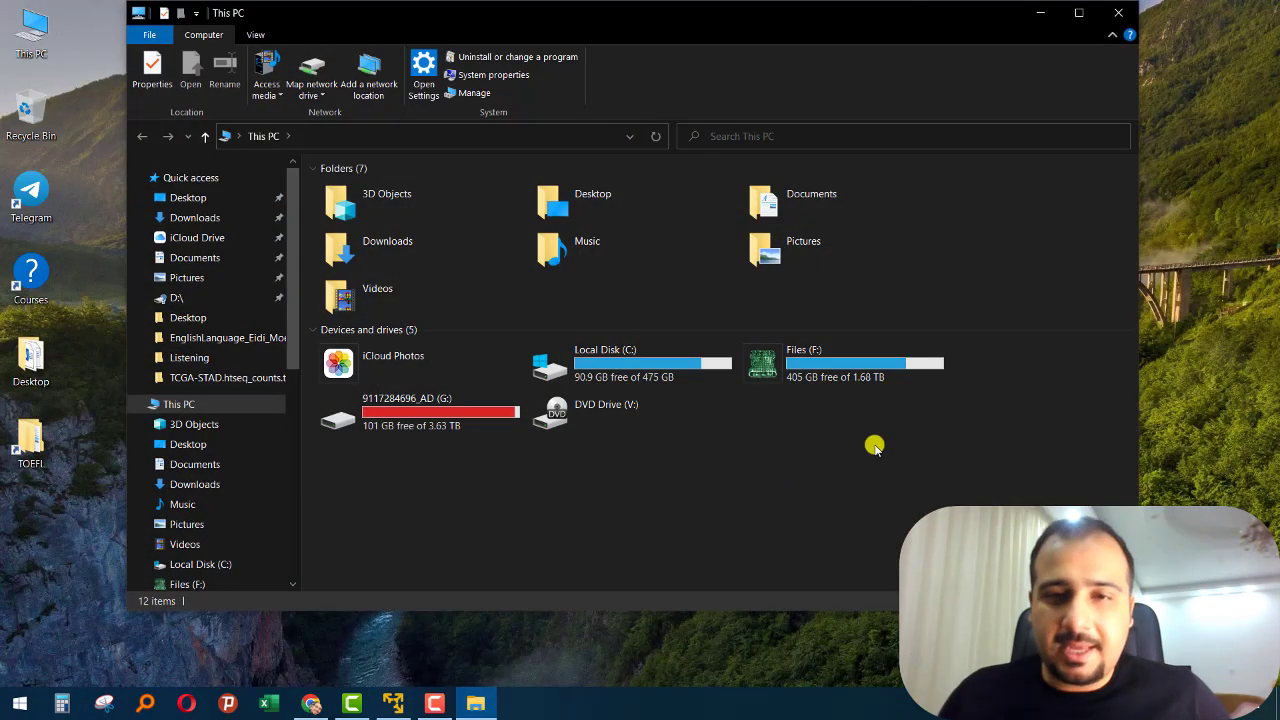
{"action": "double_click", "coordinate": [412, 426]}
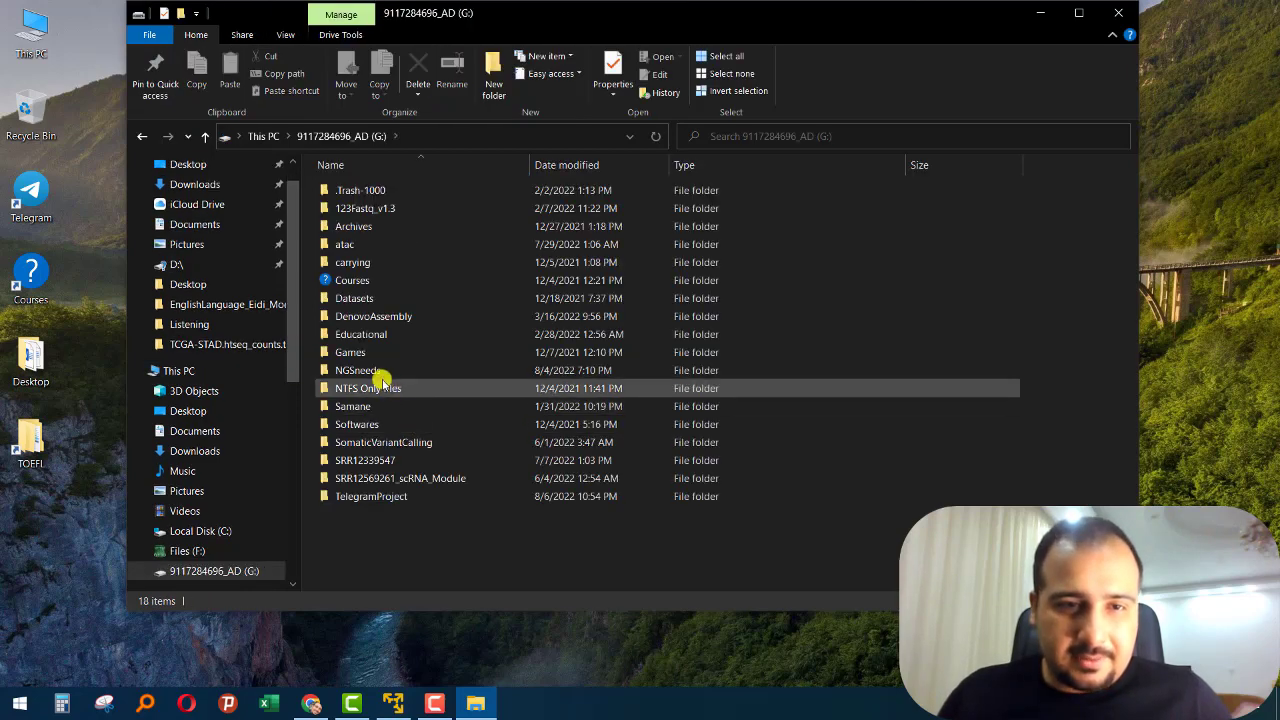
{"action": "double_click", "coordinate": [370, 422]}
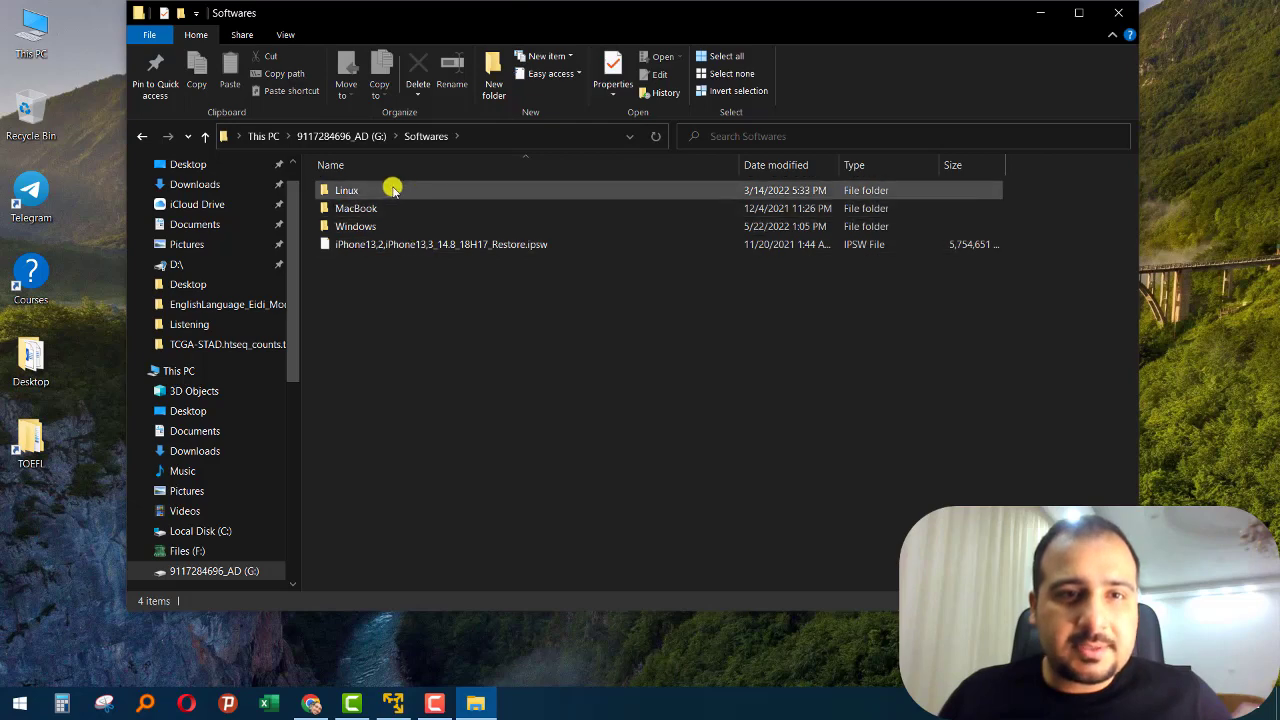
{"action": "double_click", "coordinate": [391, 189]}
{"action": "left_click", "coordinate": [410, 370]}
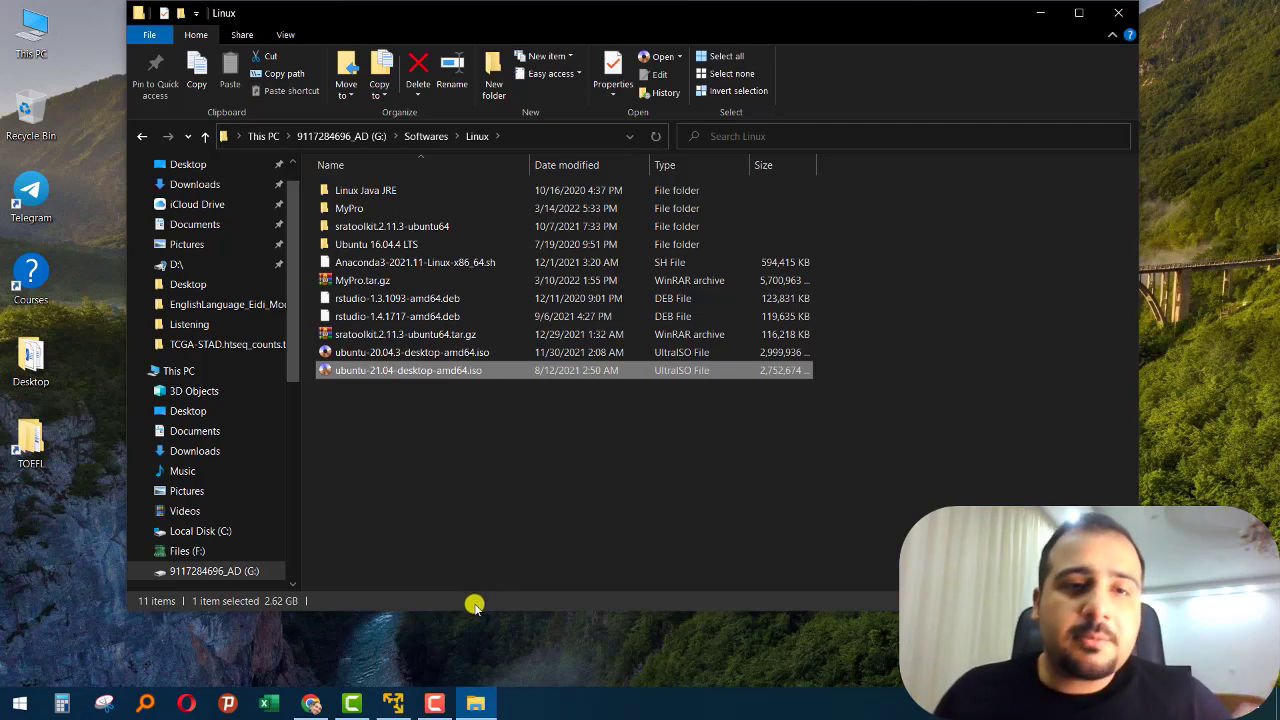
- Switch to VMware Workstation 16 Player and start creating a new virtual machine
{"action": "left_click", "coordinate": [393, 703]}
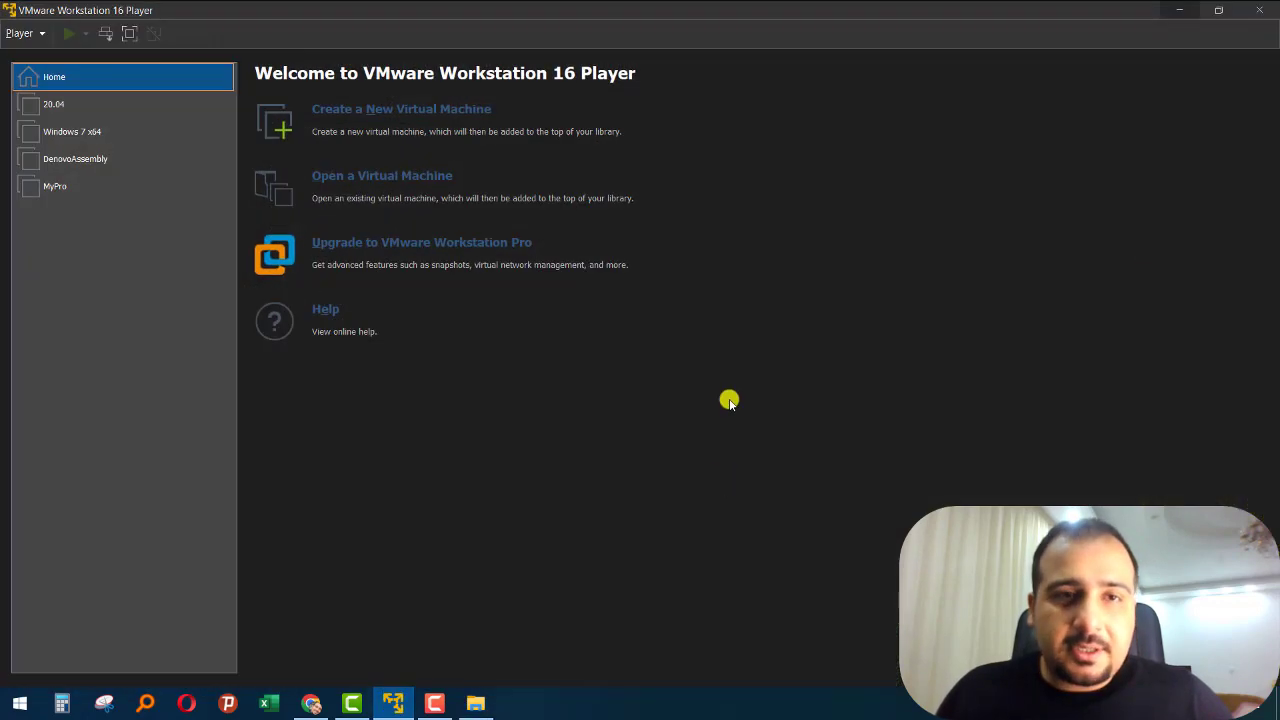
{"action": "left_click", "coordinate": [42, 35]}
{"action": "mouse_move", "coordinate": [40, 55]}
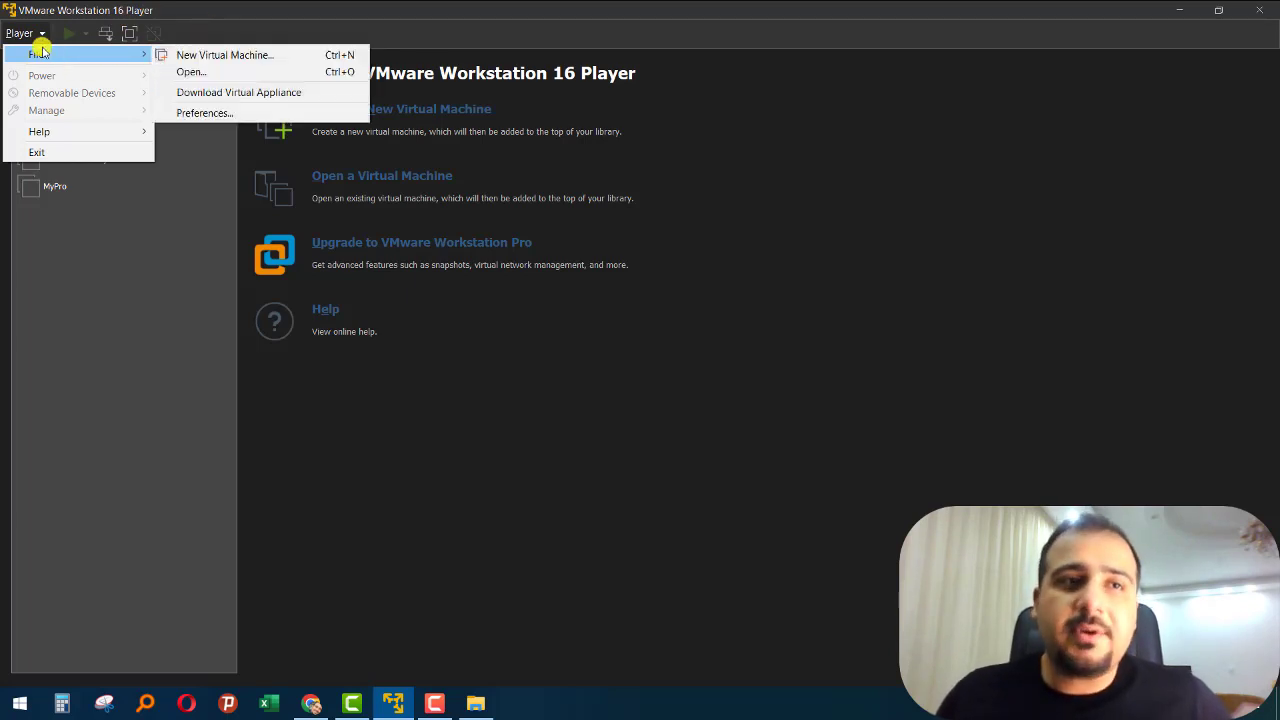
{"action": "mouse_move", "coordinate": [142, 131]}
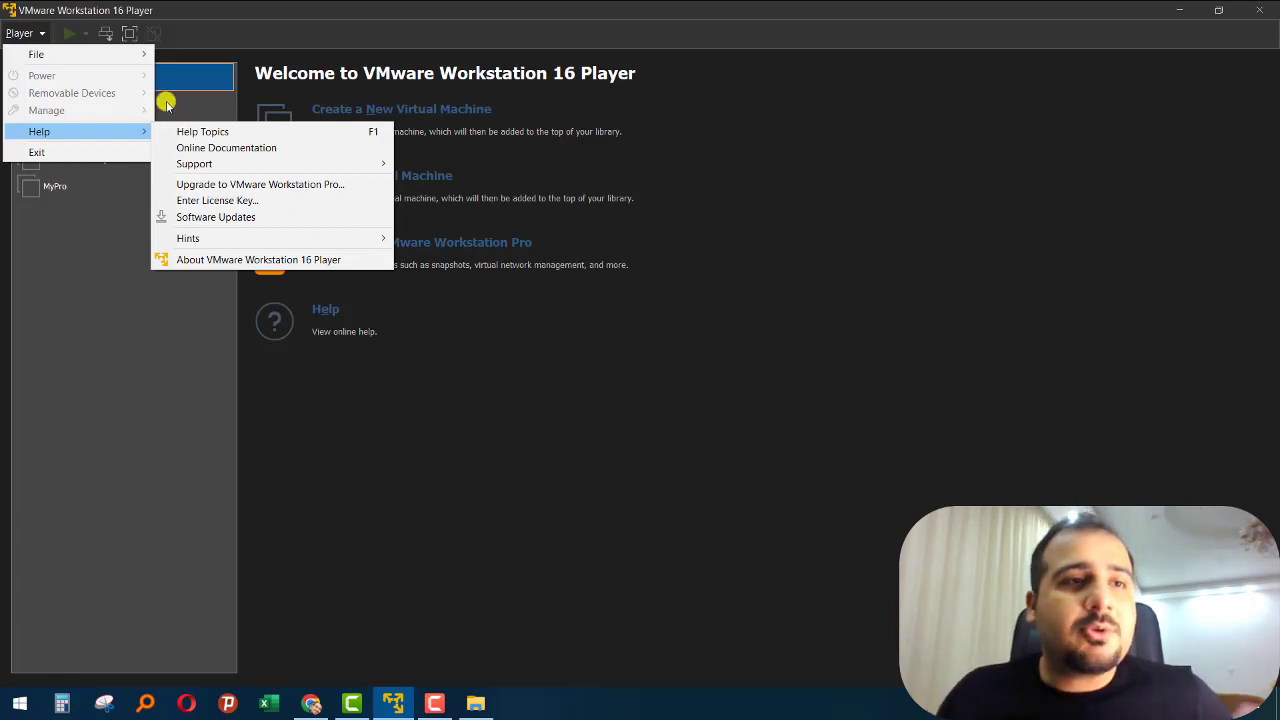
{"action": "mouse_move", "coordinate": [120, 55]}
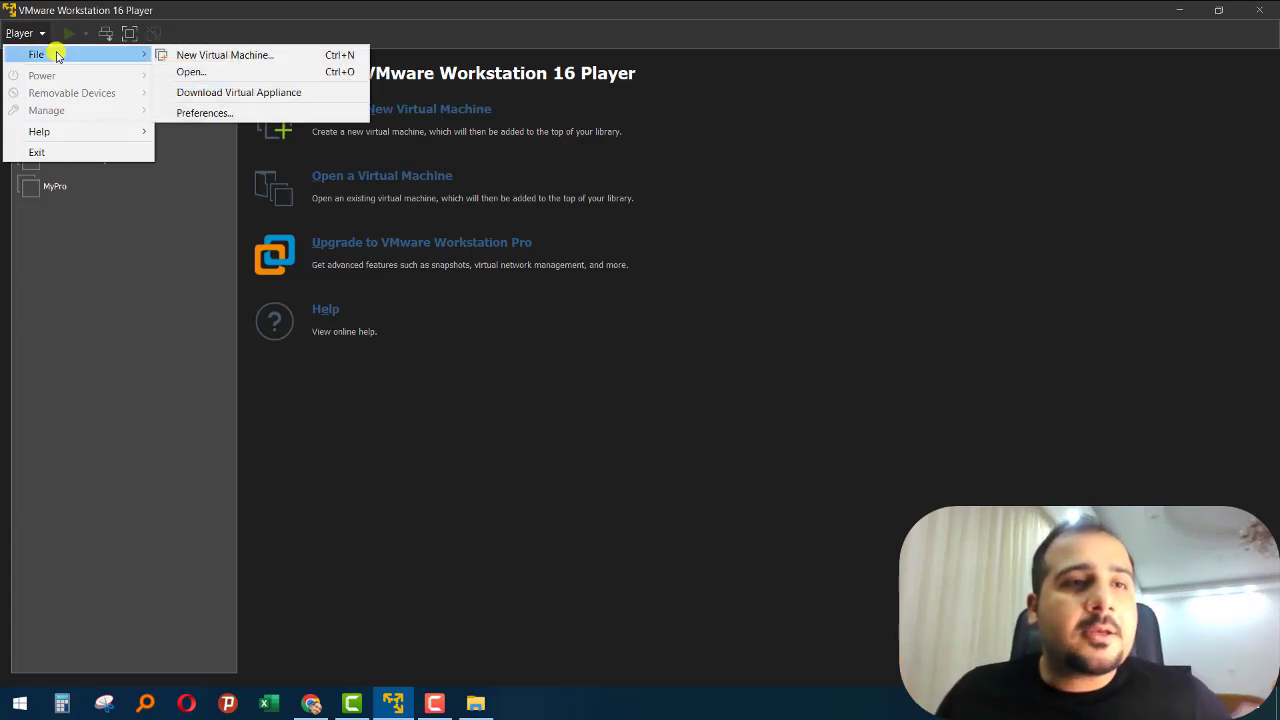
{"action": "left_click", "coordinate": [212, 58]}
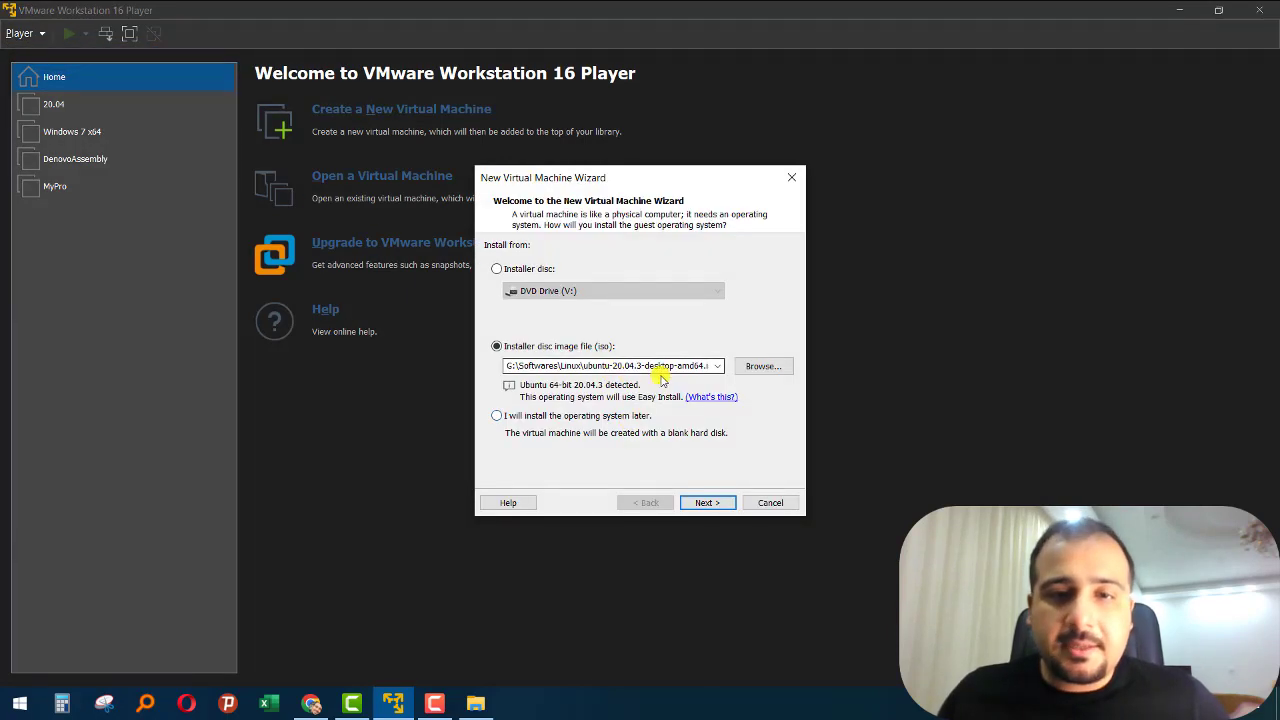
- Choose ubuntu-21.04-desktop-amd64.iso as the installer disc image and continue to the next wizard page
{"action": "left_click", "coordinate": [764, 367]}
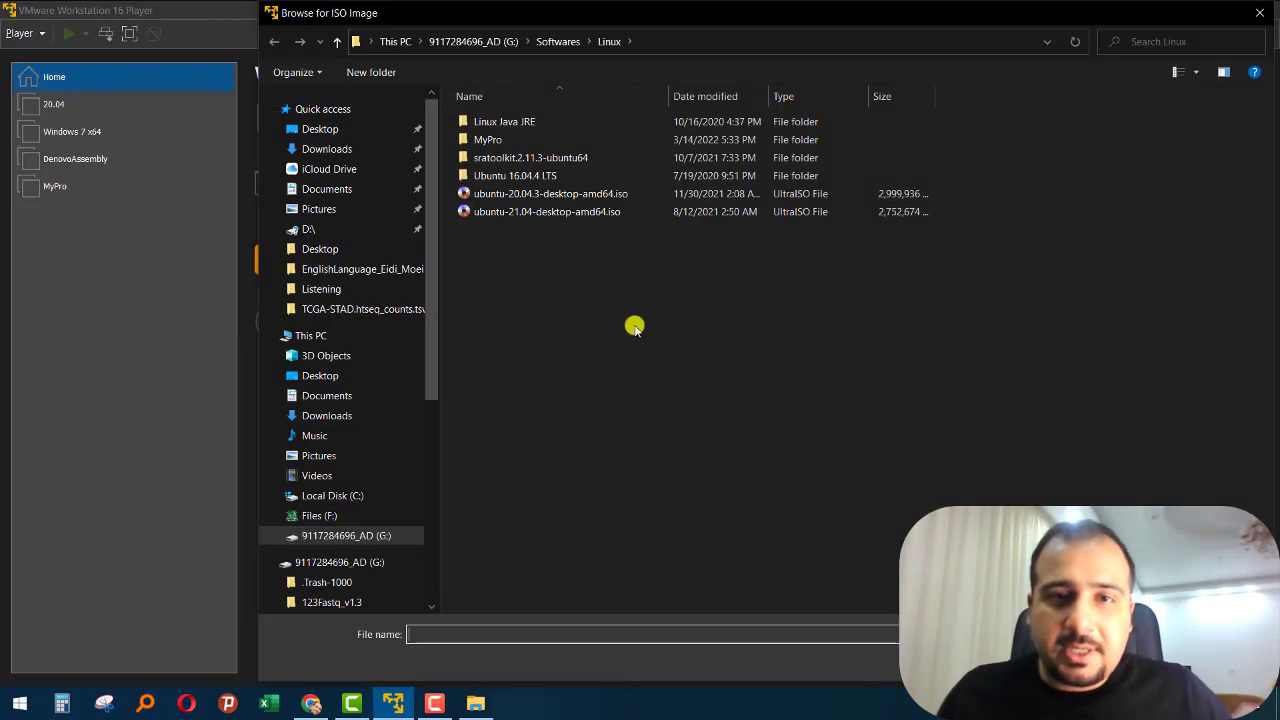
{"action": "left_click", "coordinate": [585, 213]}
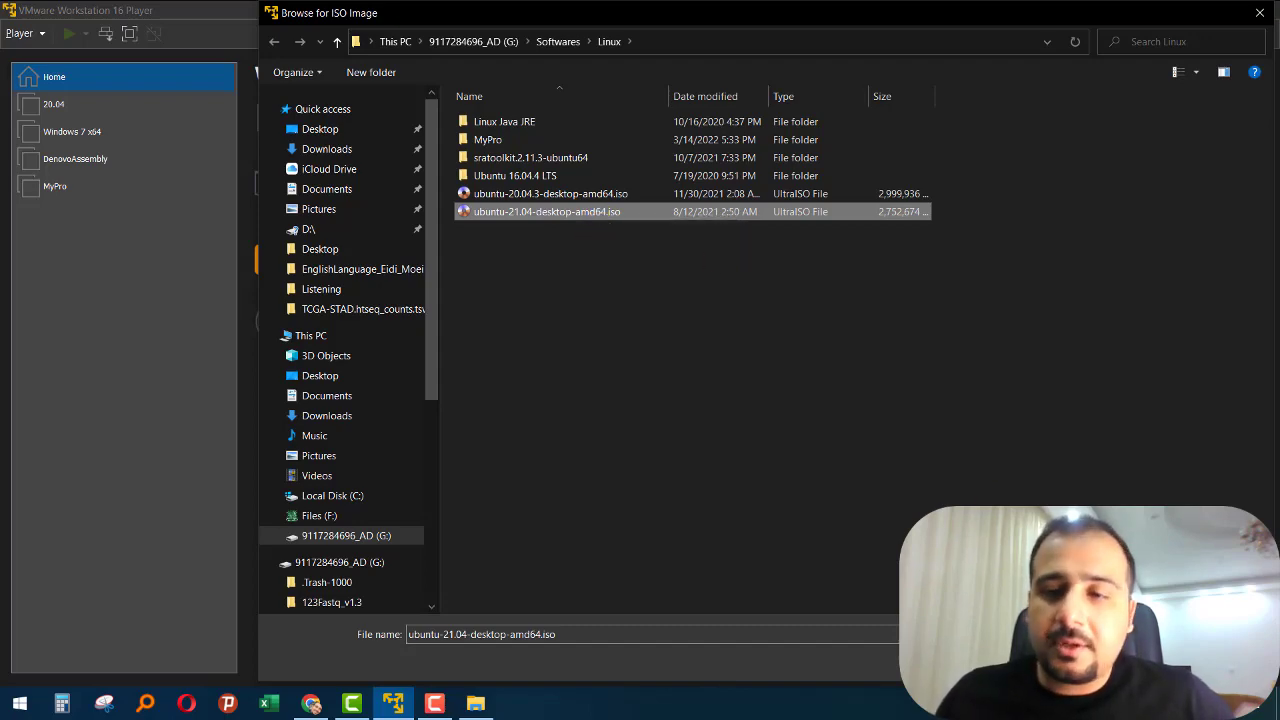
{"action": "left_click", "coordinate": [1137, 661]}
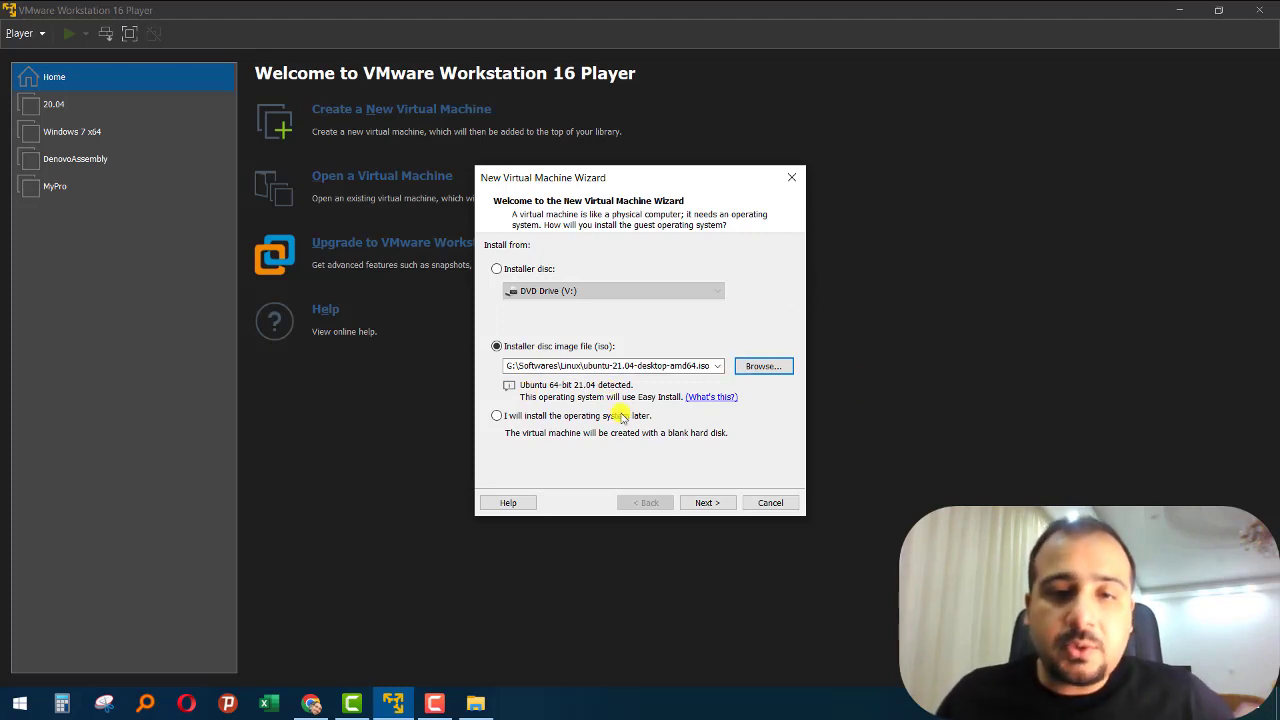
{"action": "left_click", "coordinate": [707, 508]}
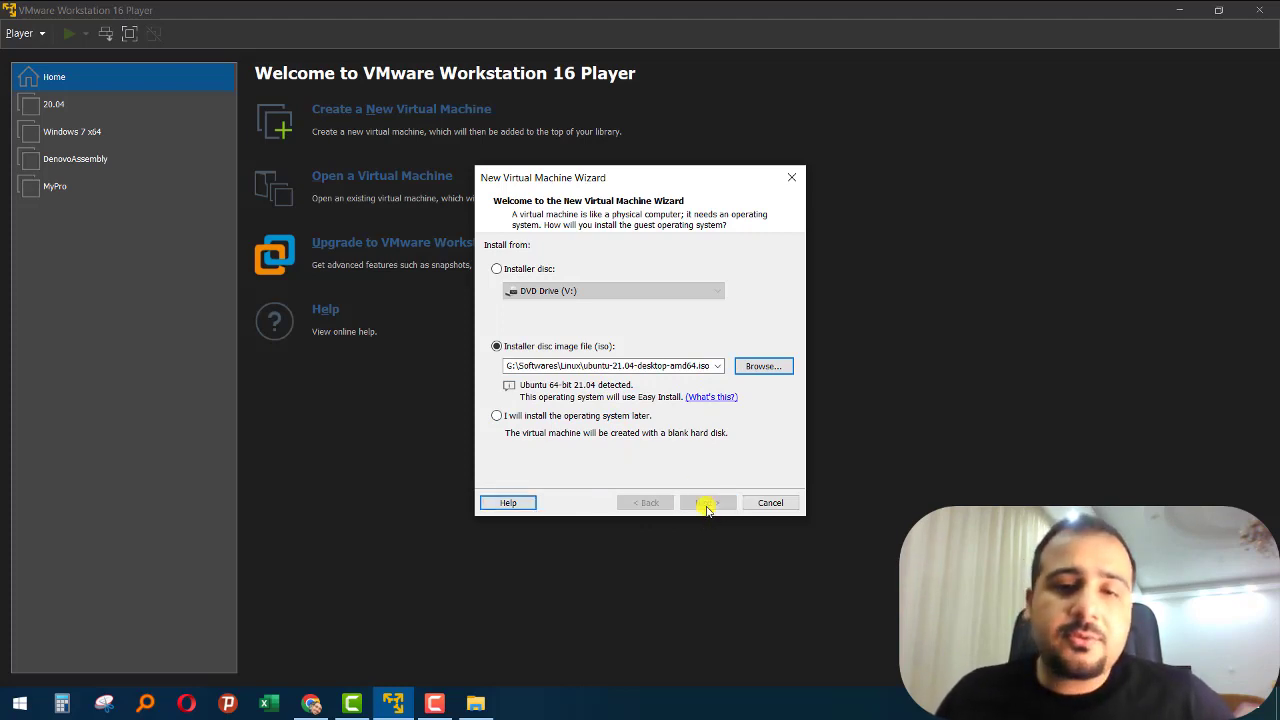
{"action": "left_click", "coordinate": [707, 503]}
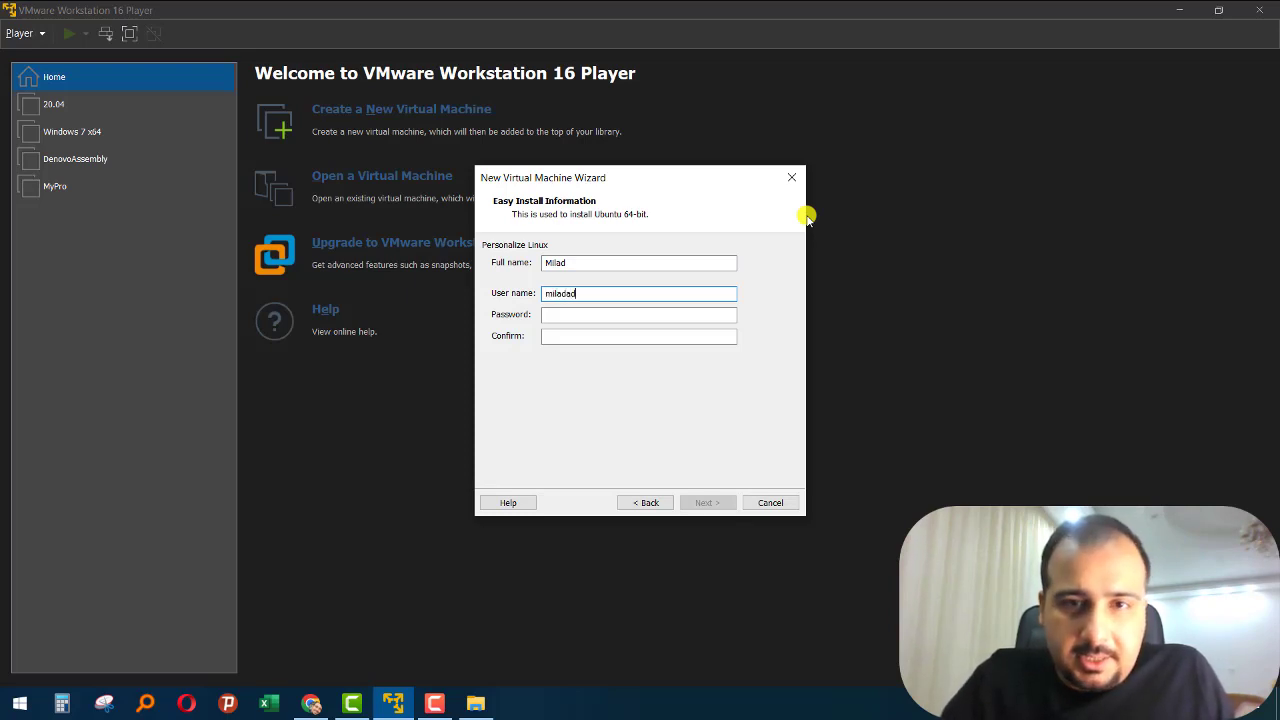
- Enter and confirm the account password for the Ubuntu installation and continue to the virtual machine naming page
{"action": "key", "text": "Tab"}
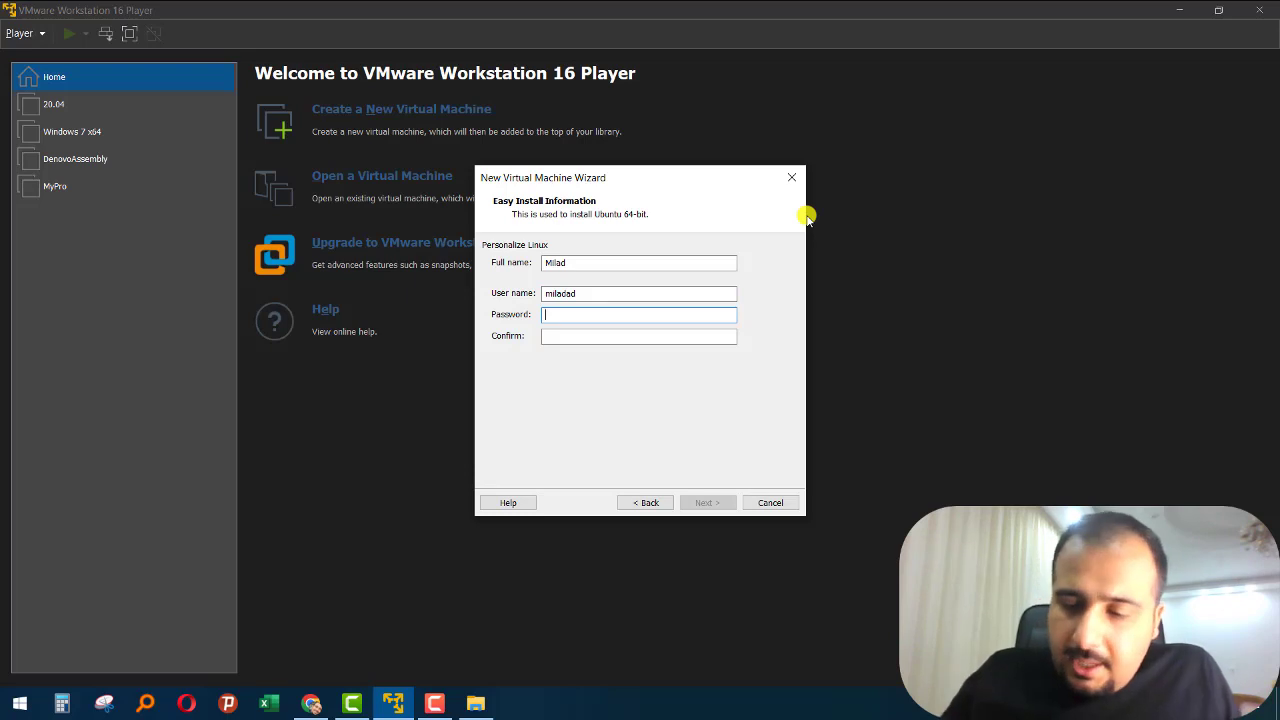
{"action": "key", "text": "Tab"}
{"action": "type", "text": "•••"}
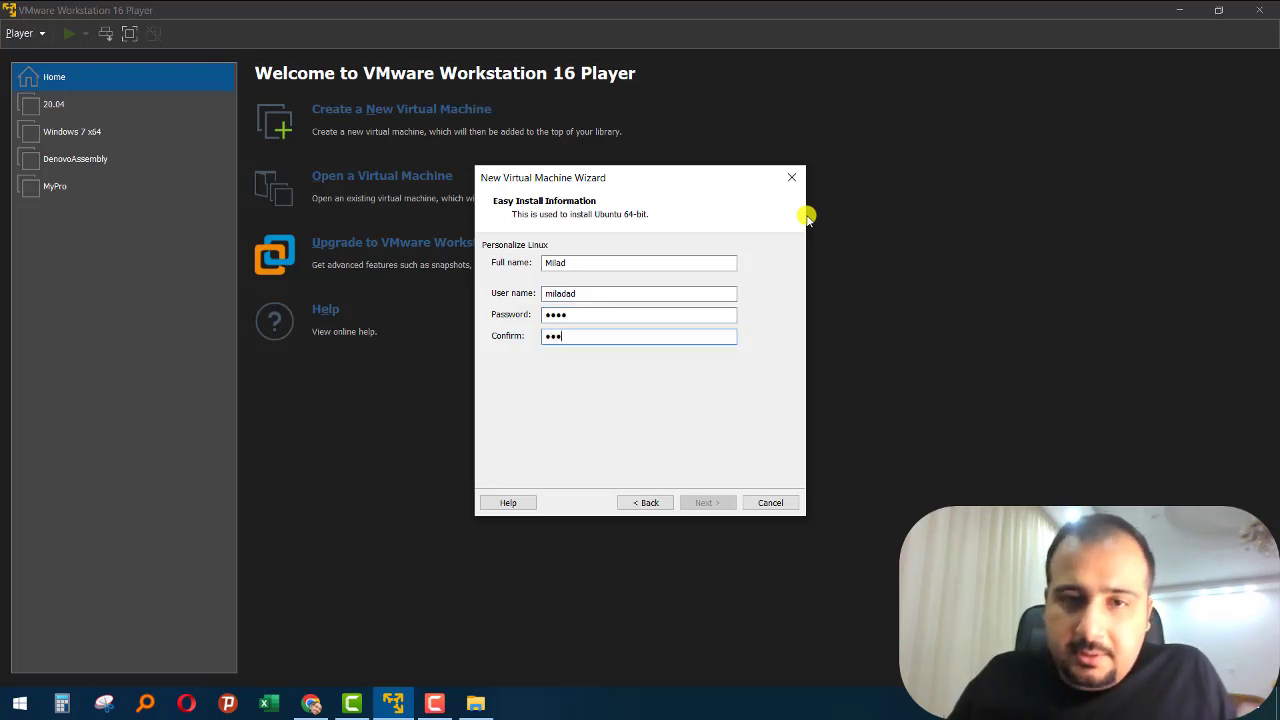
{"action": "type", "text": "•"}
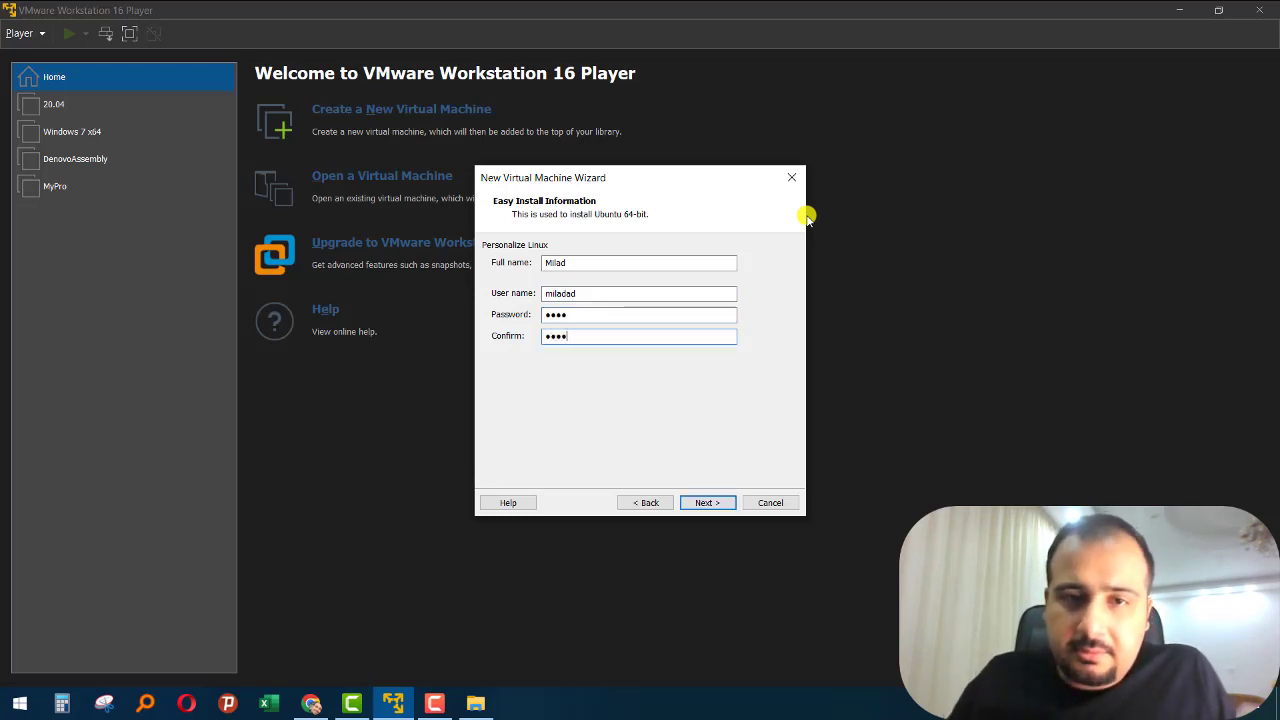
{"action": "left_click", "coordinate": [707, 503]}
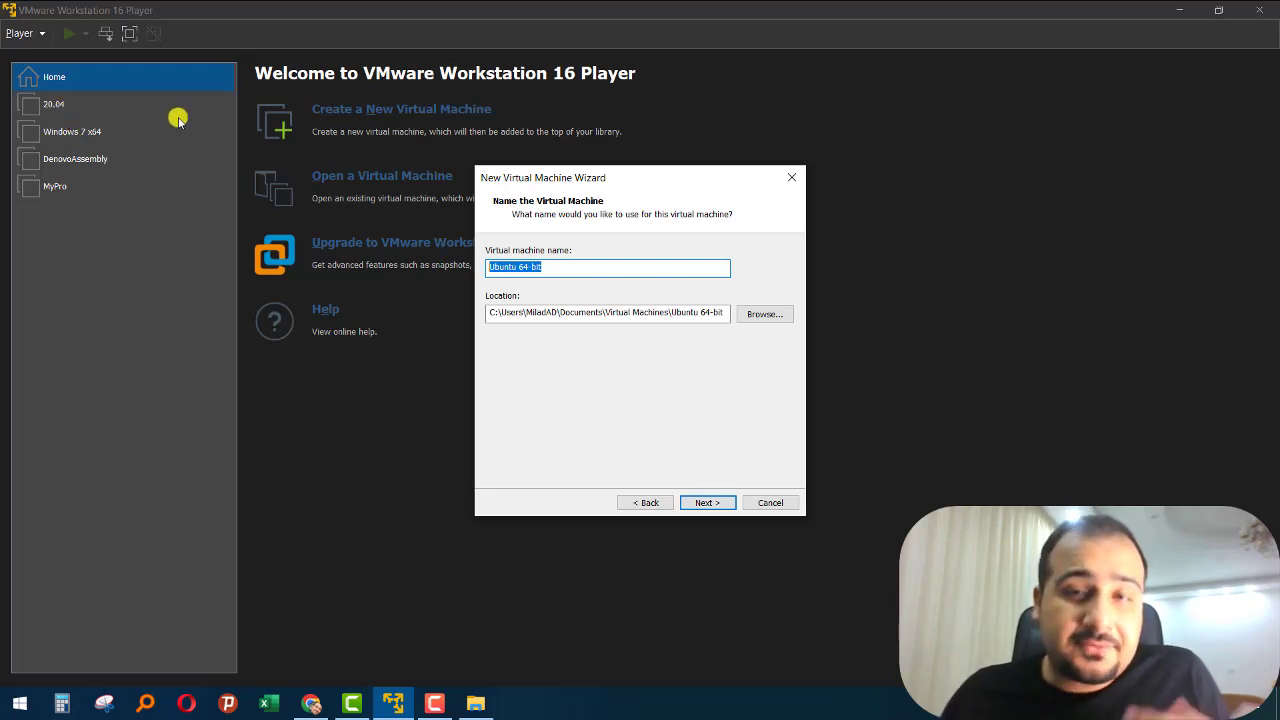
- Name the virtual machine Ubuntu21.04
{"action": "left_click", "coordinate": [532, 270]}
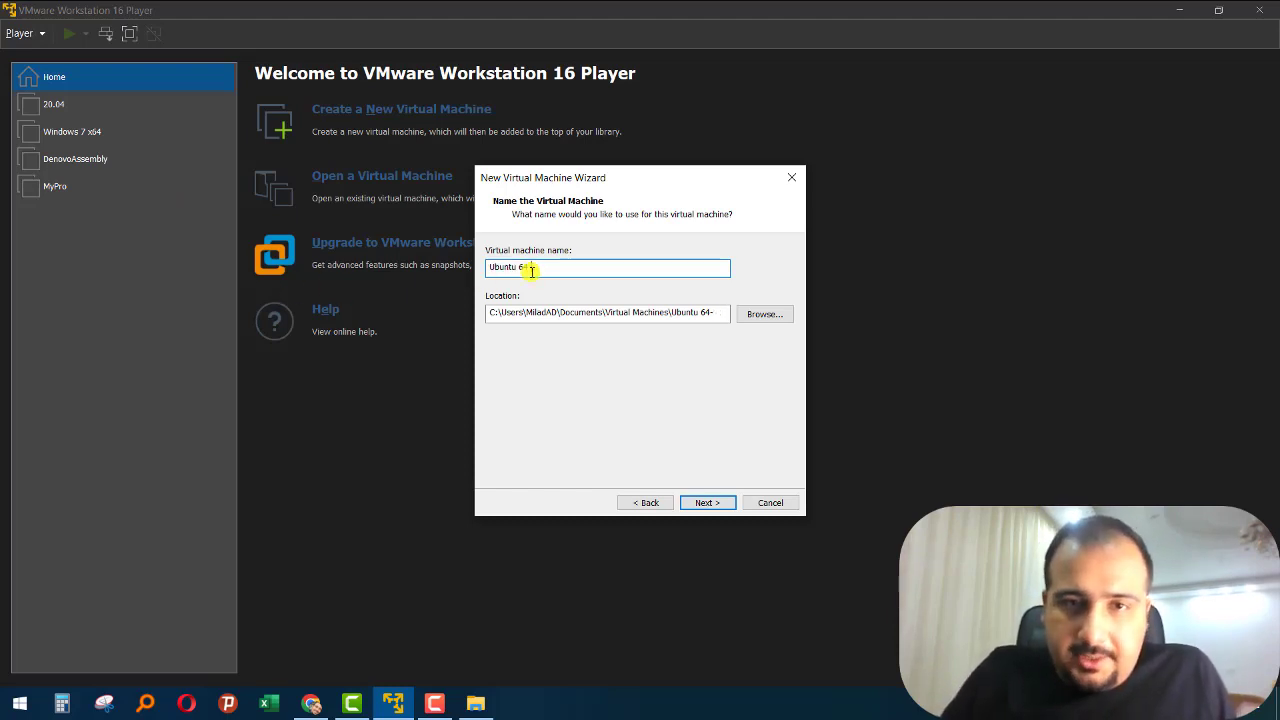
{"action": "key", "text": "BackSpace"}
{"action": "type", "text": "21.04"}
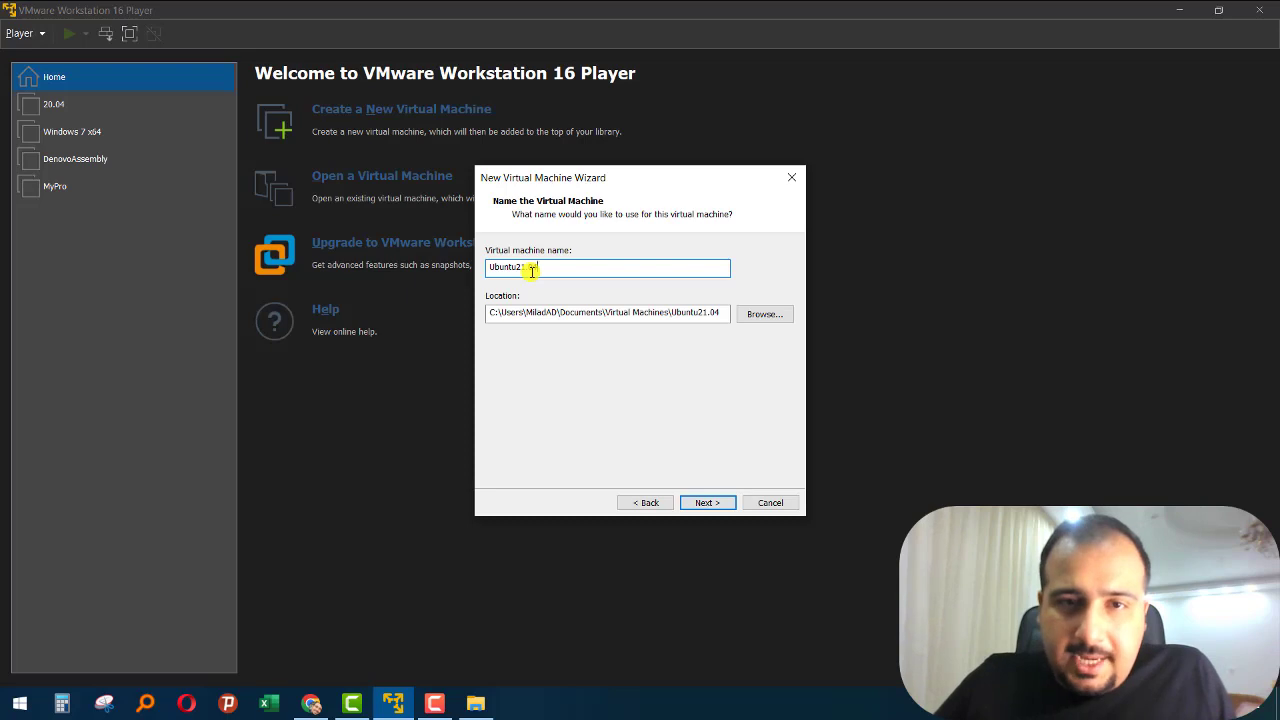
- Create a folder named Ubuntu21 on the Files (F:) drive while choosing the virtual machine's location
{"action": "left_click", "coordinate": [755, 316]}
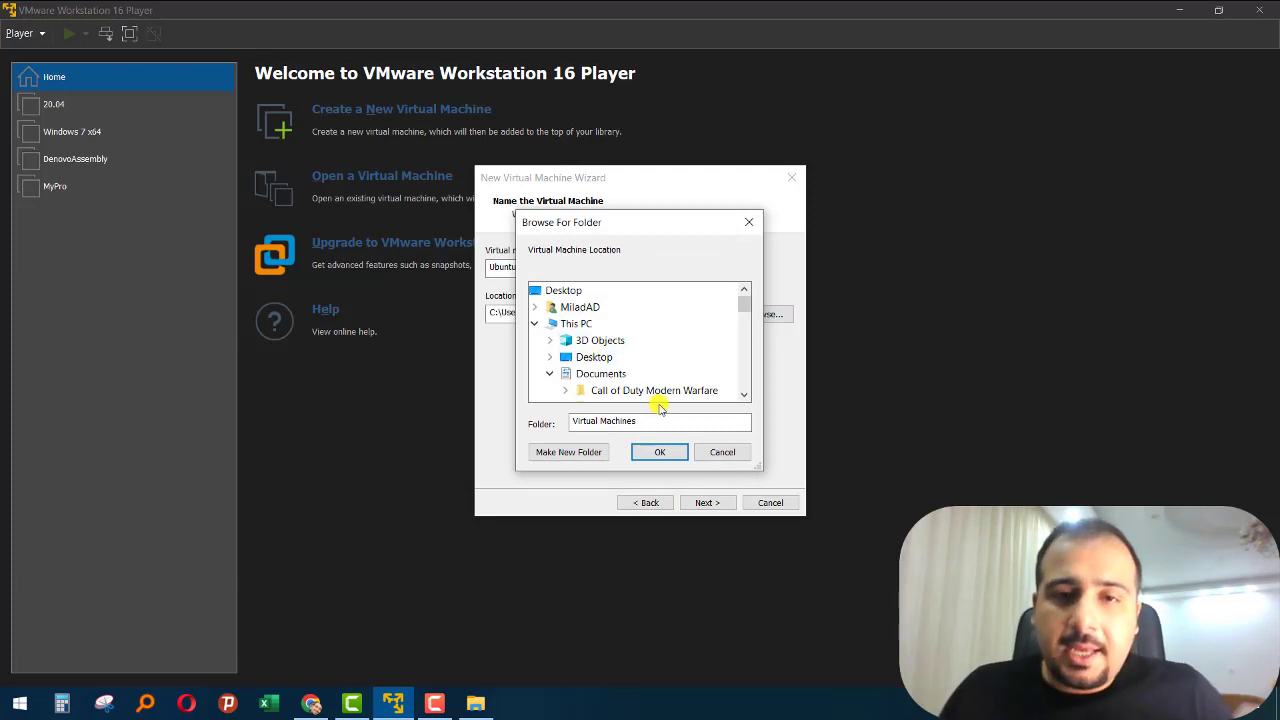
{"action": "scroll", "coordinate": [590, 332], "scroll_direction": "down", "scroll_amount": 1}
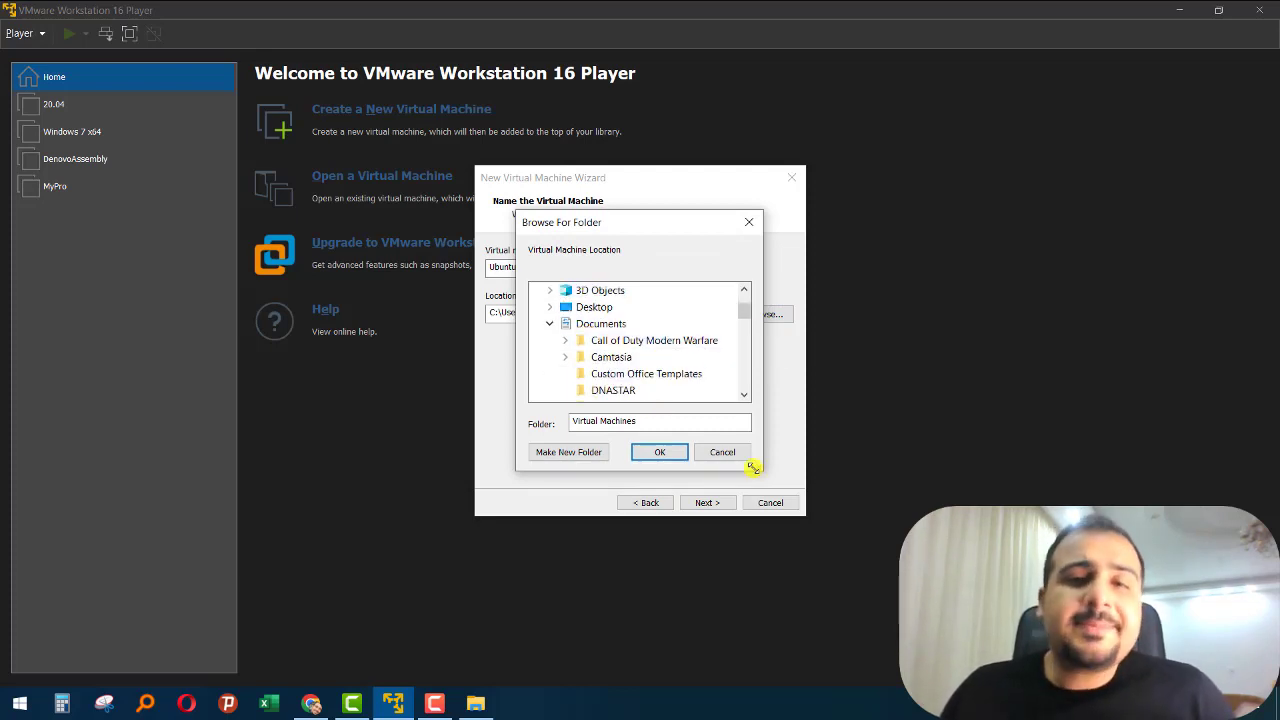
{"action": "left_click_drag", "start_coordinate": [753, 467], "coordinate": [851, 551]}
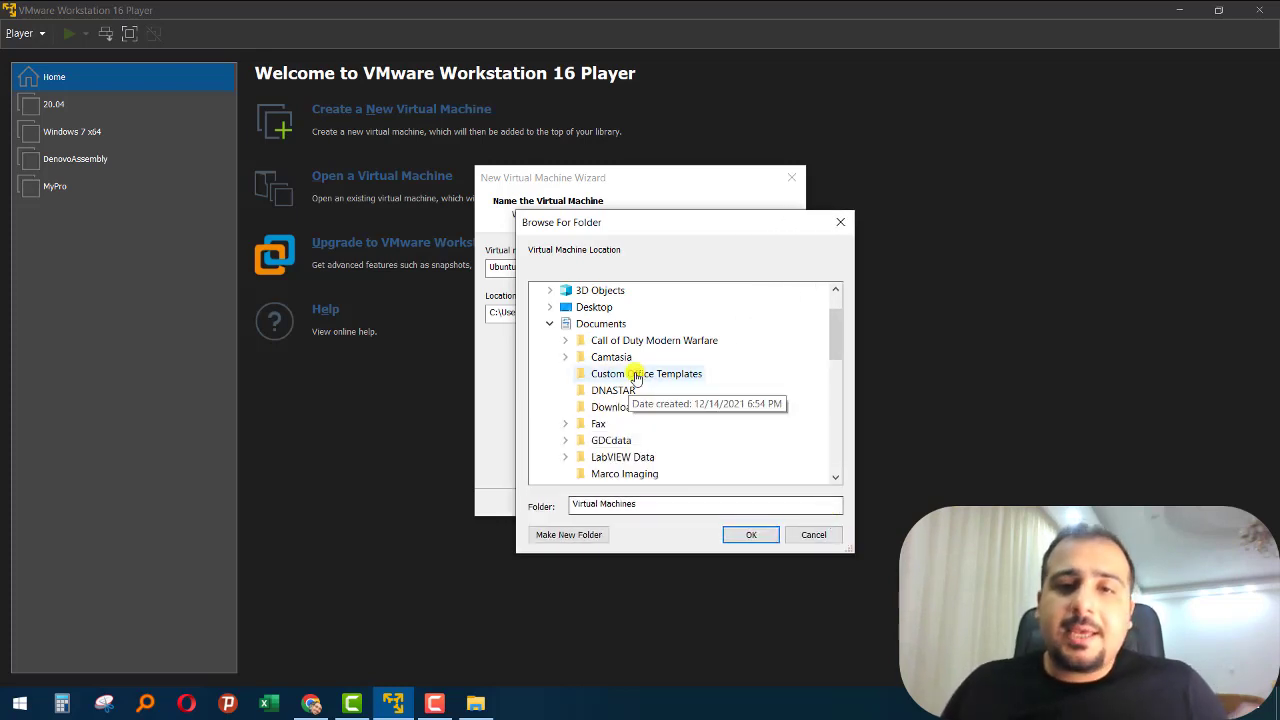
{"action": "scroll", "coordinate": [634, 376], "scroll_direction": "down", "scroll_amount": 10}
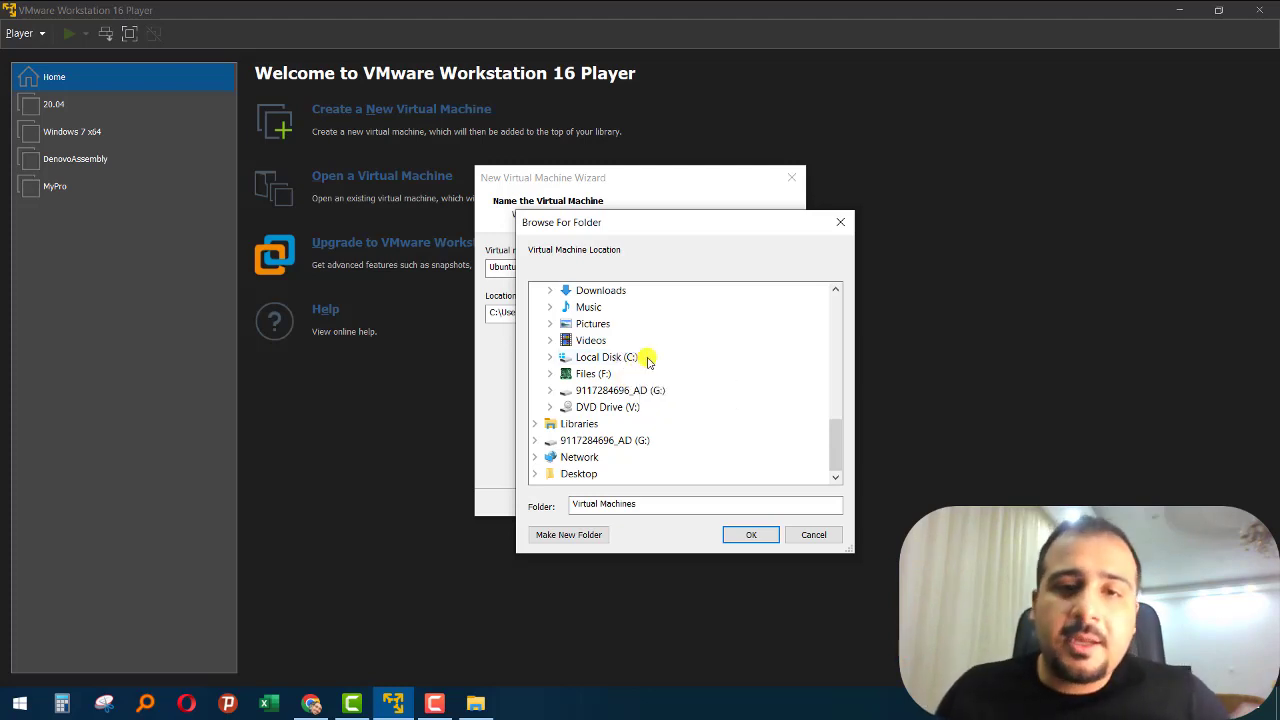
{"action": "double_click", "coordinate": [600, 375]}
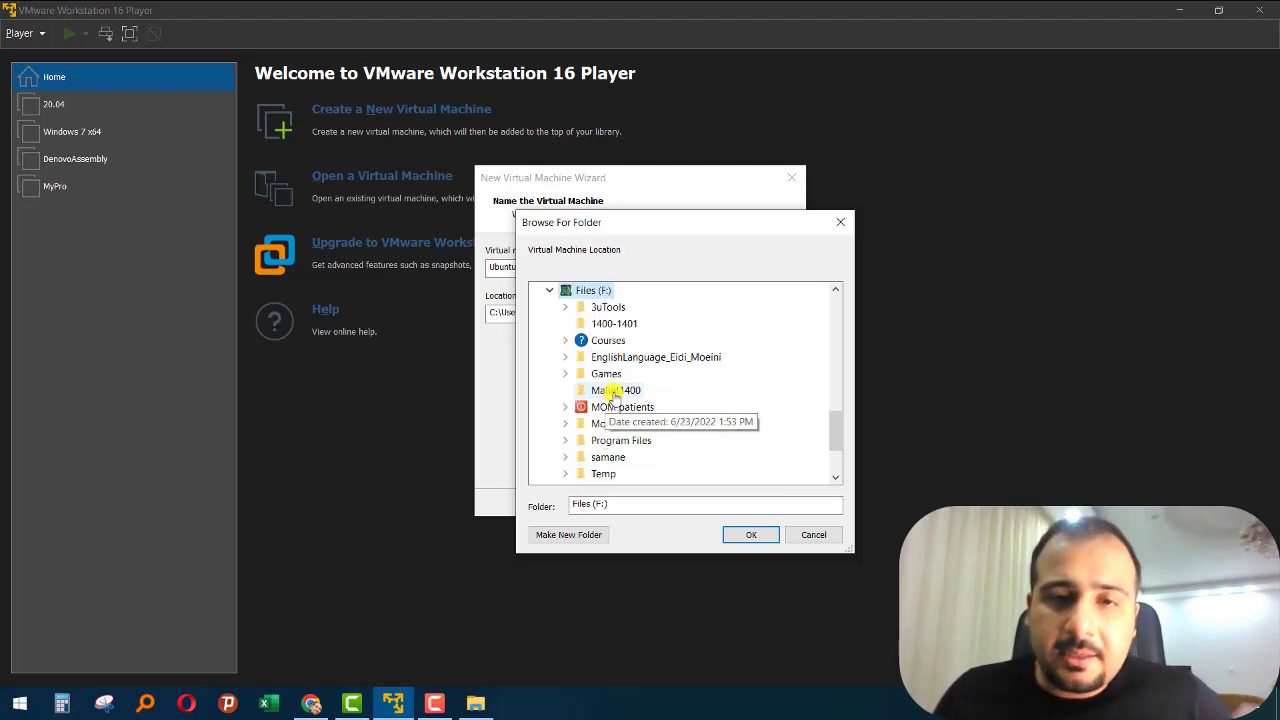
{"action": "scroll", "coordinate": [590, 368], "scroll_direction": "up", "scroll_amount": 2}
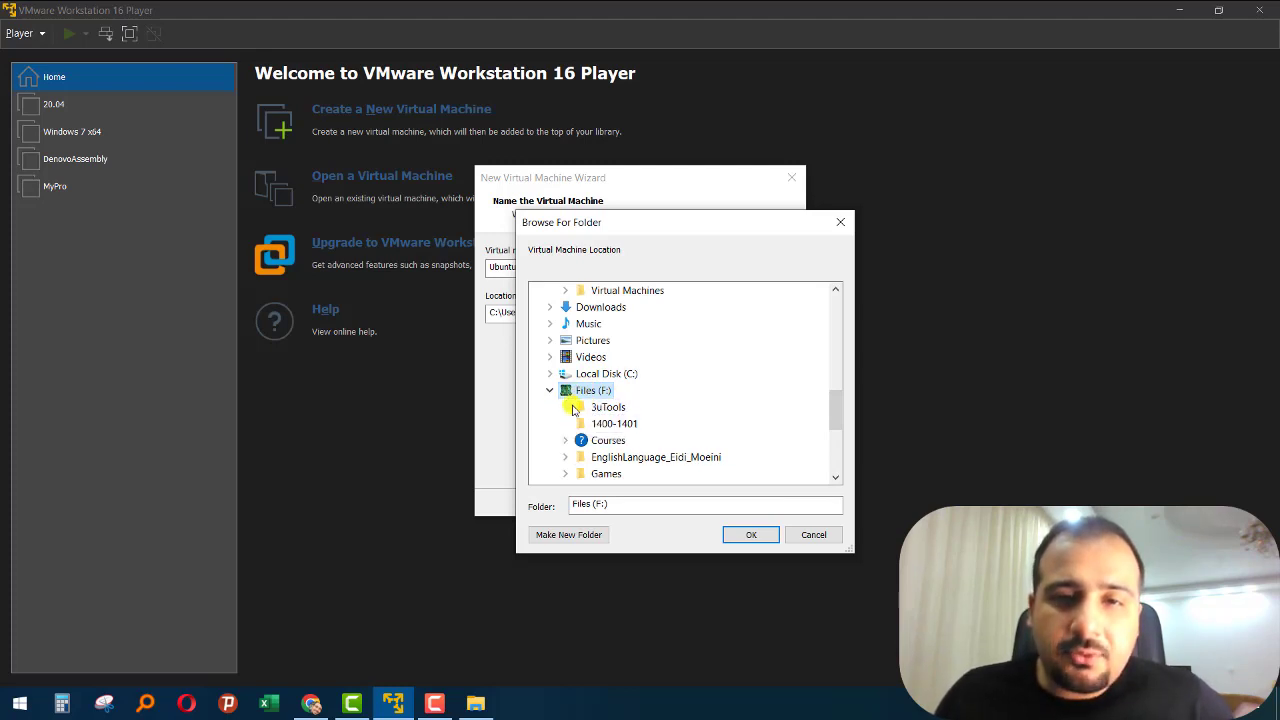
{"action": "scroll", "coordinate": [590, 395], "scroll_direction": "down", "scroll_amount": 1}
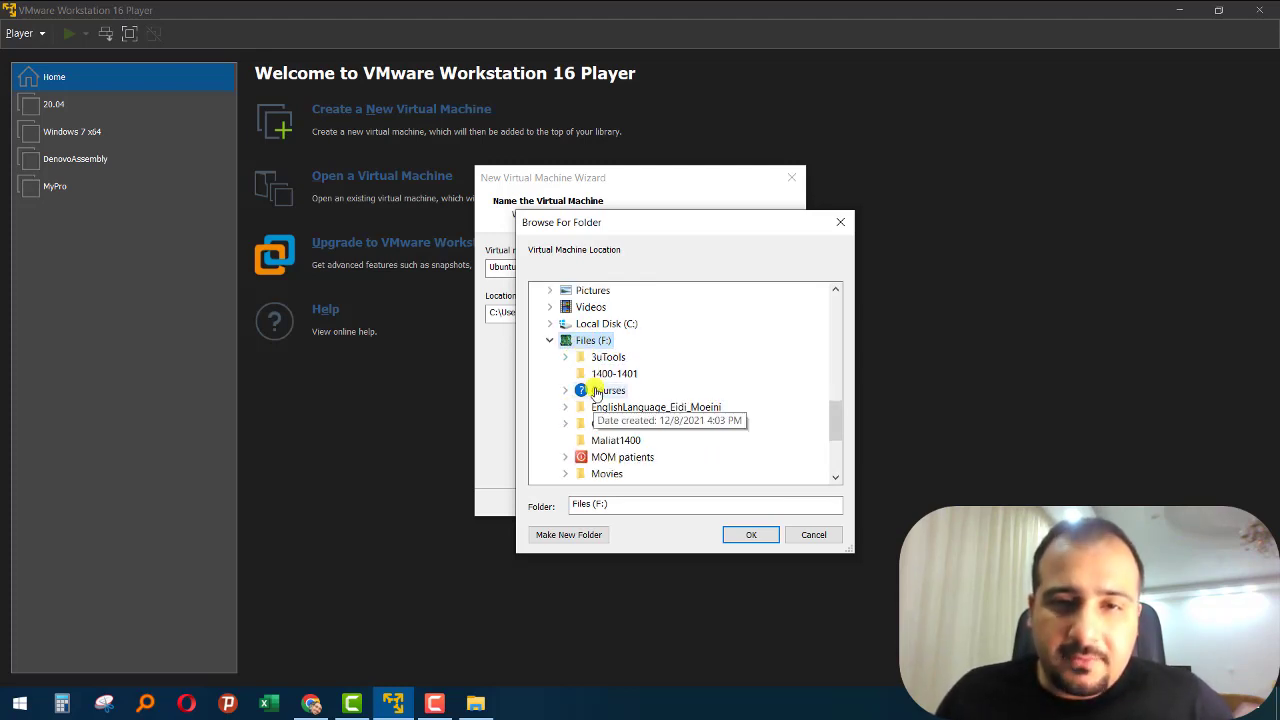
{"action": "left_click", "coordinate": [578, 536]}
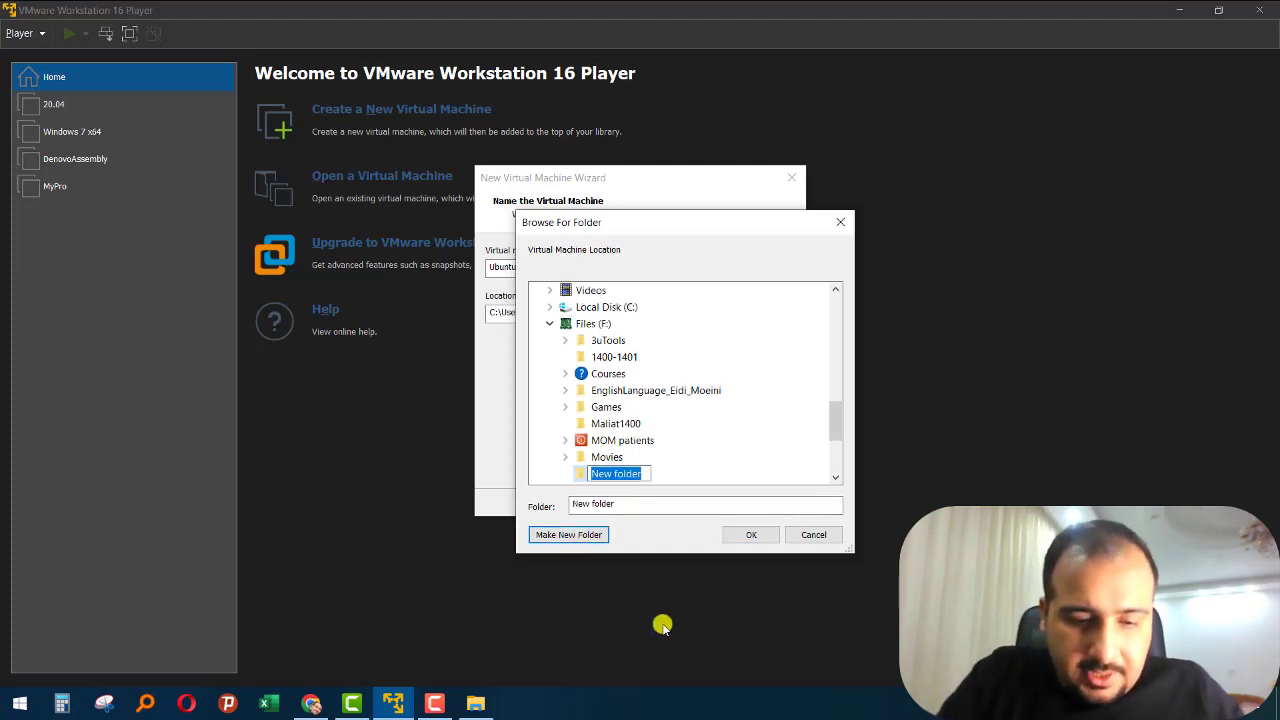
{"action": "type", "text": "Ubuntu21"}
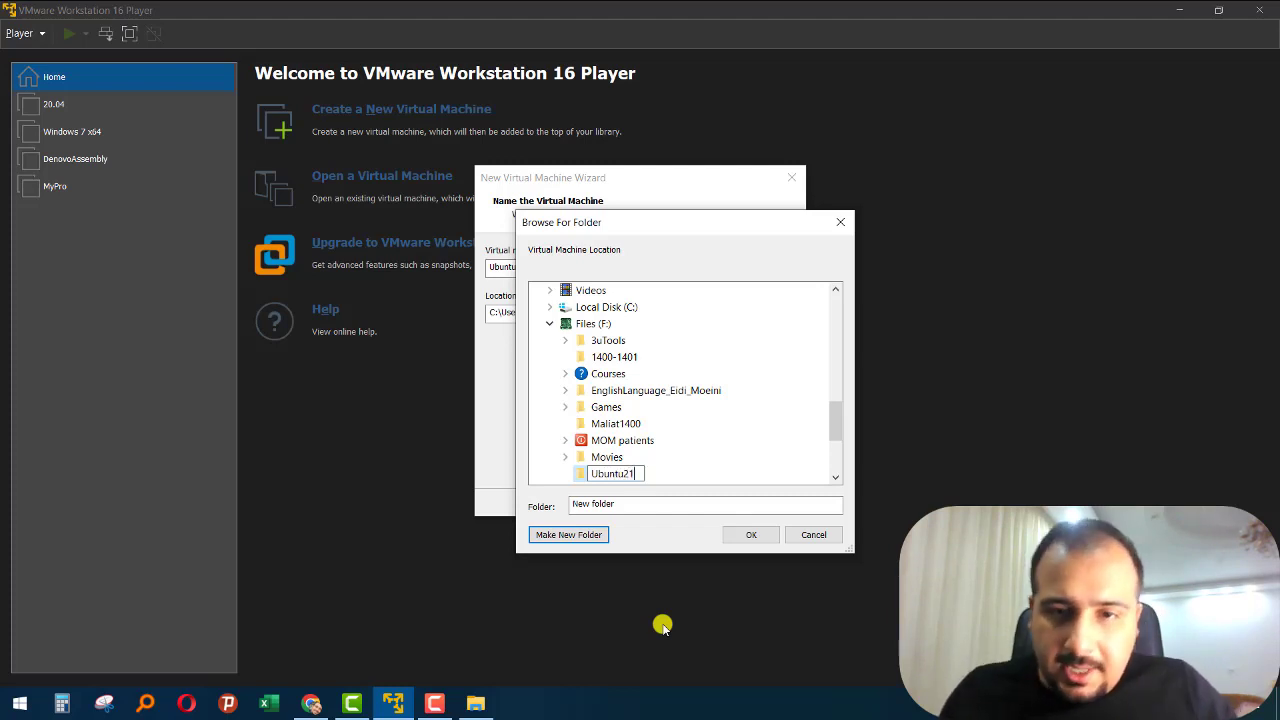
{"action": "left_click", "coordinate": [749, 530]}
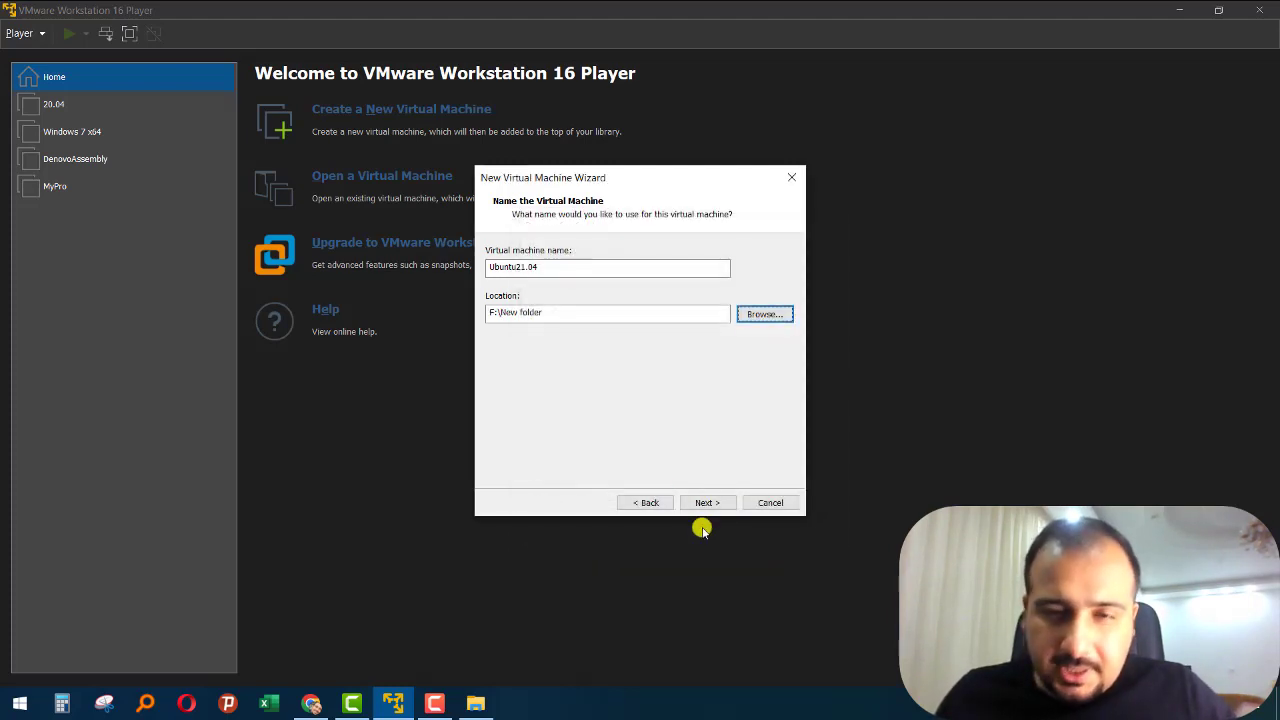
- Set the virtual machine's location to the Ubuntu21 folder on drive F: and continue to the disk capacity page
{"action": "left_click", "coordinate": [770, 317]}
{"action": "scroll", "coordinate": [650, 405], "scroll_direction": "down", "scroll_amount": 2}
{"action": "left_click", "coordinate": [550, 375]}
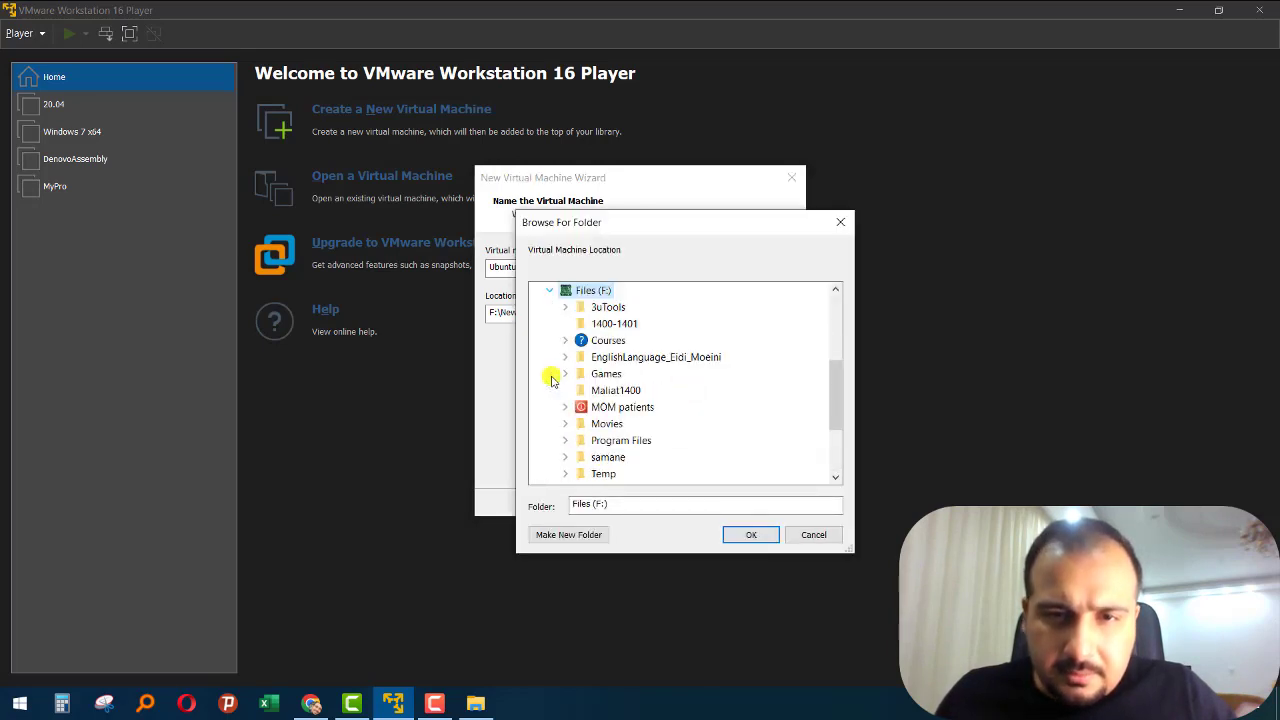
{"action": "scroll", "coordinate": [600, 400], "scroll_direction": "down", "scroll_amount": 1}
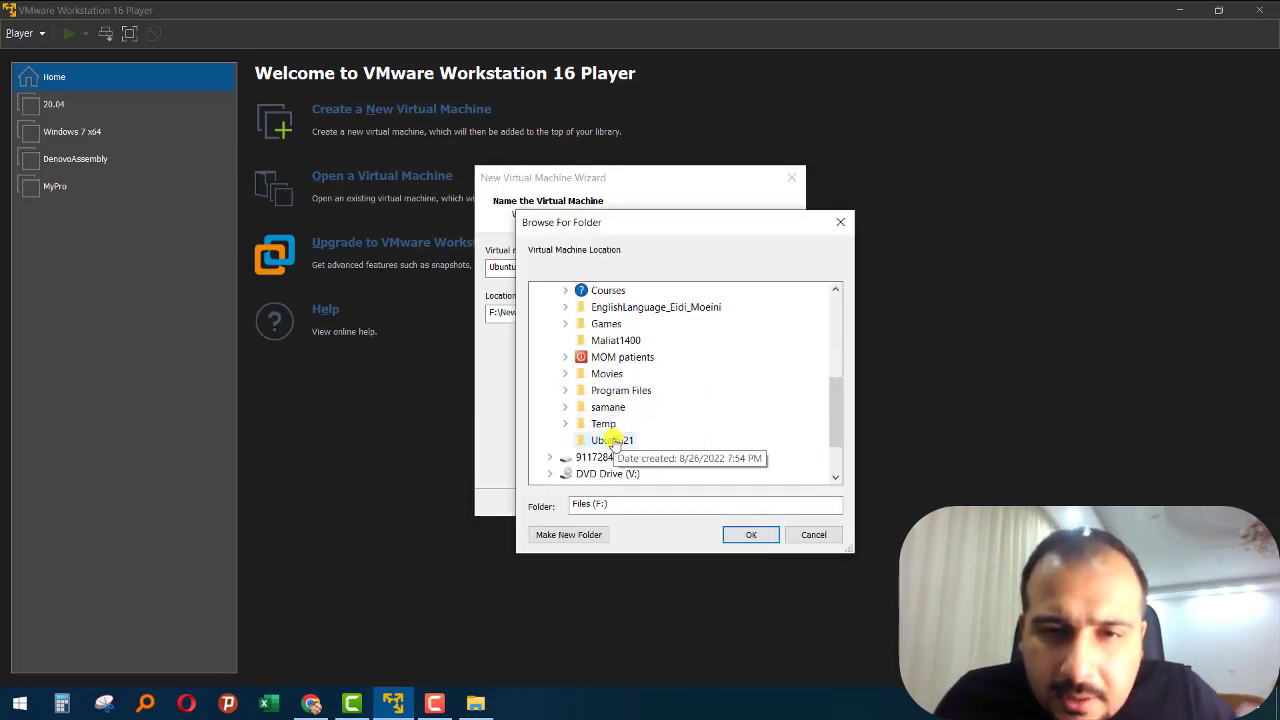
{"action": "left_click", "coordinate": [611, 441]}
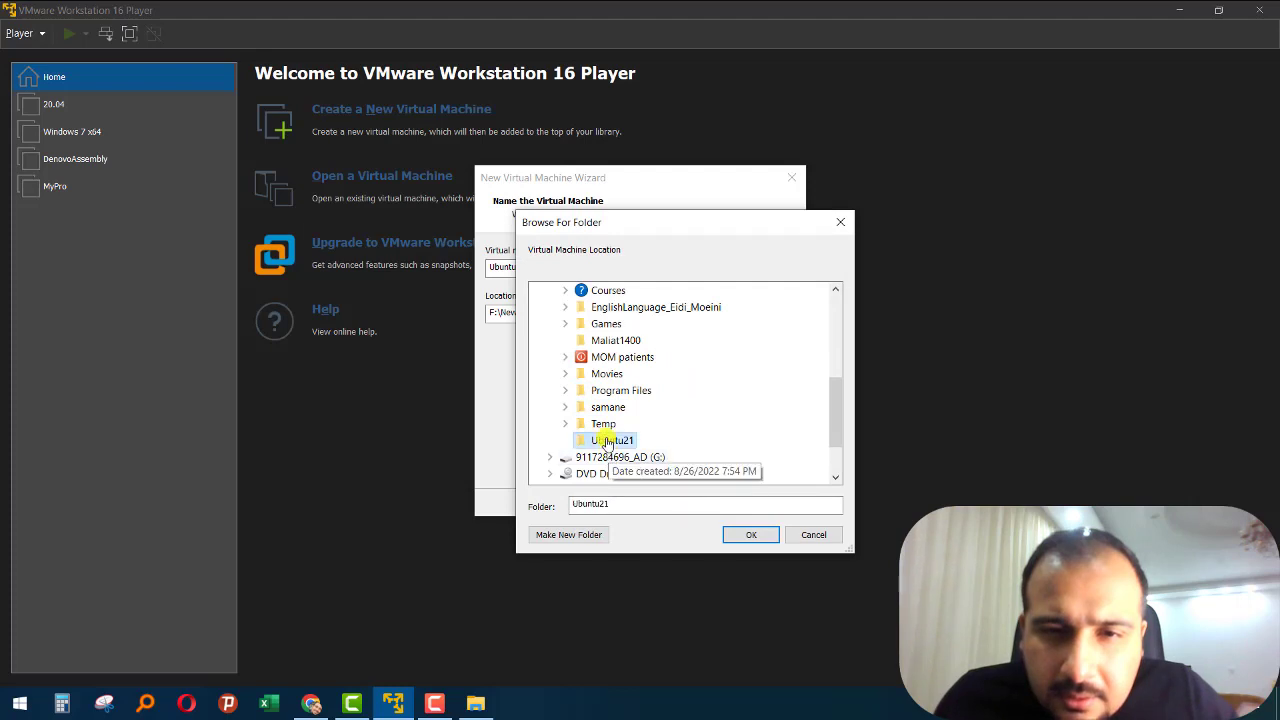
{"action": "left_click", "coordinate": [748, 534]}
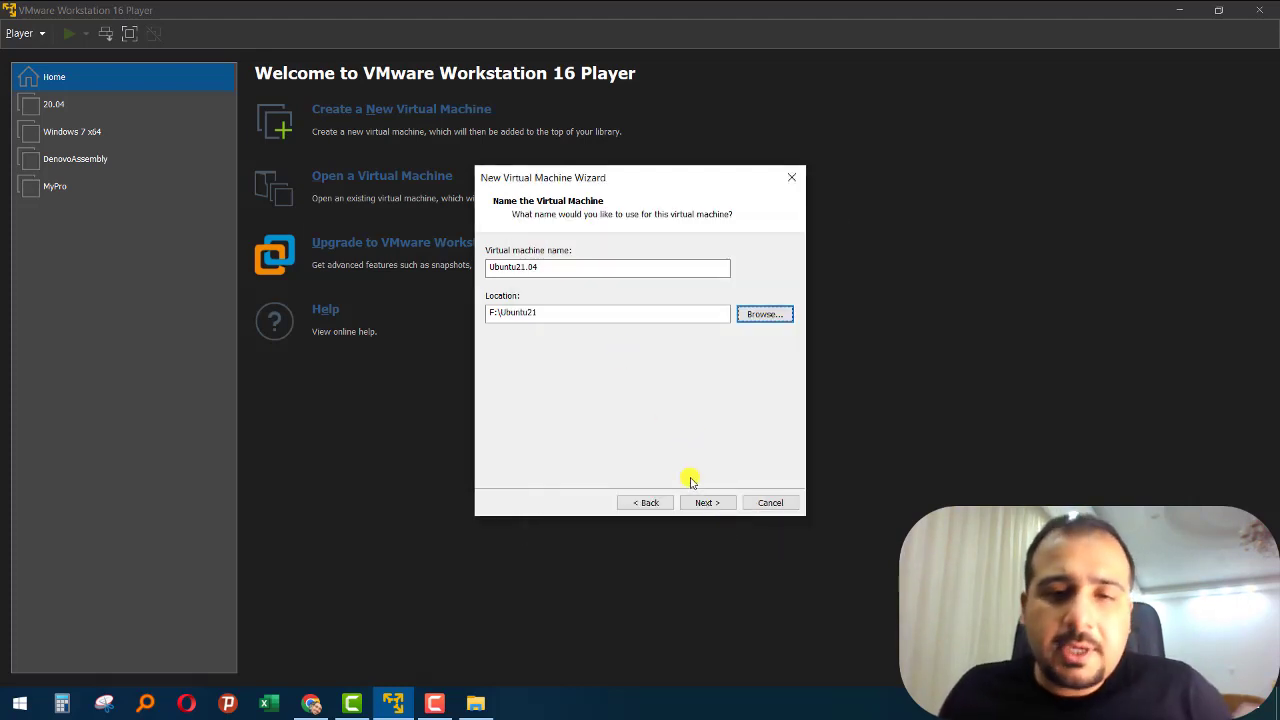
{"action": "left_click", "coordinate": [704, 503]}
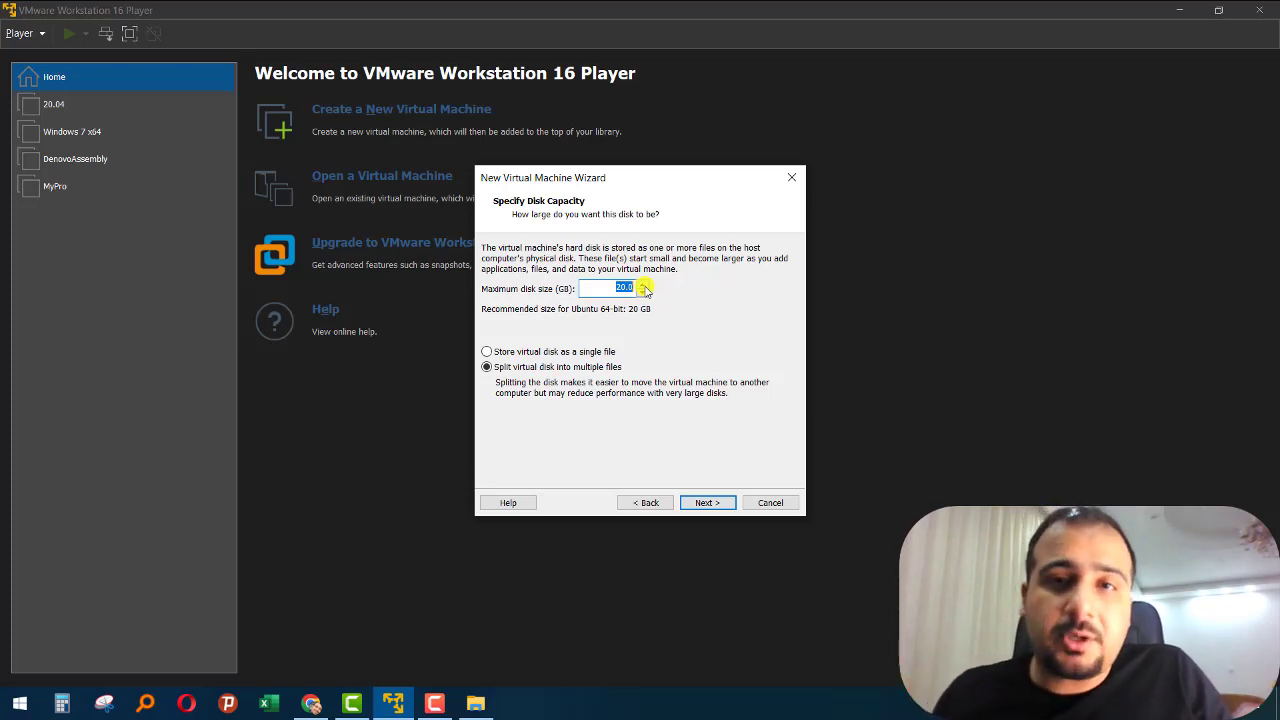
- Set the maximum disk size to 40 GB, store the virtual disk as a single file, and continue
{"action": "type", "text": "40"}
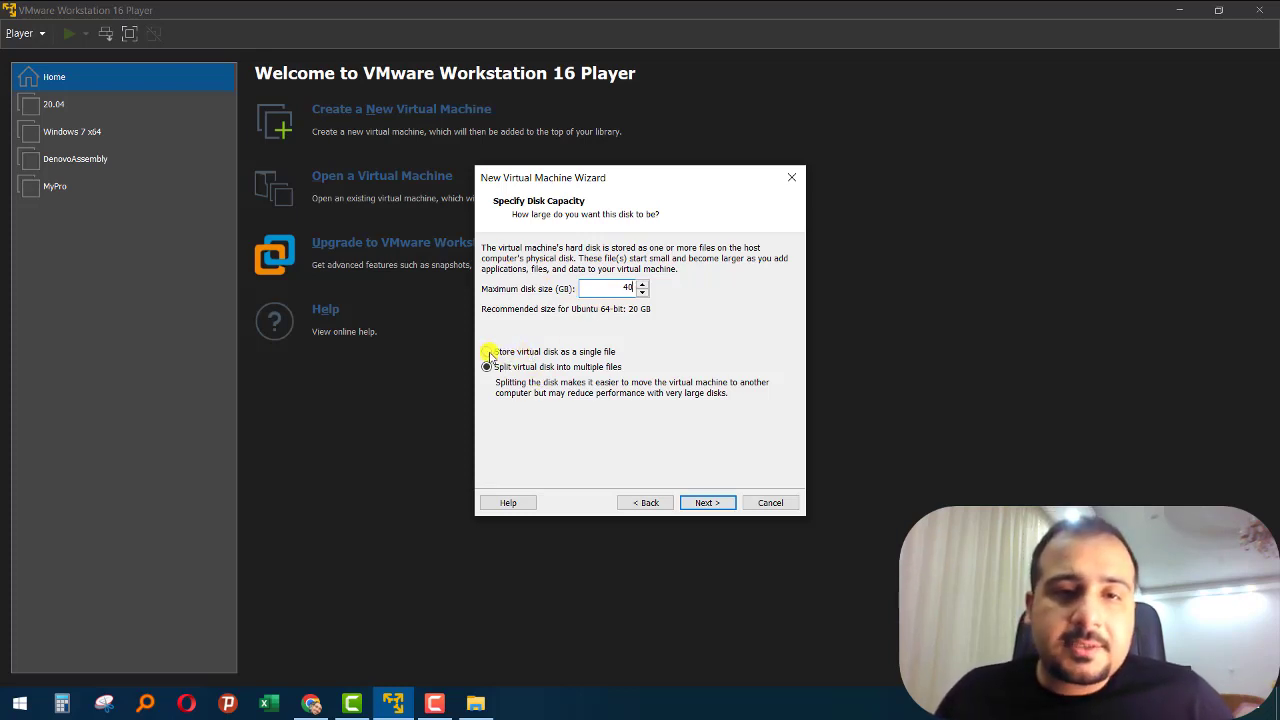
{"action": "left_click", "coordinate": [575, 351]}
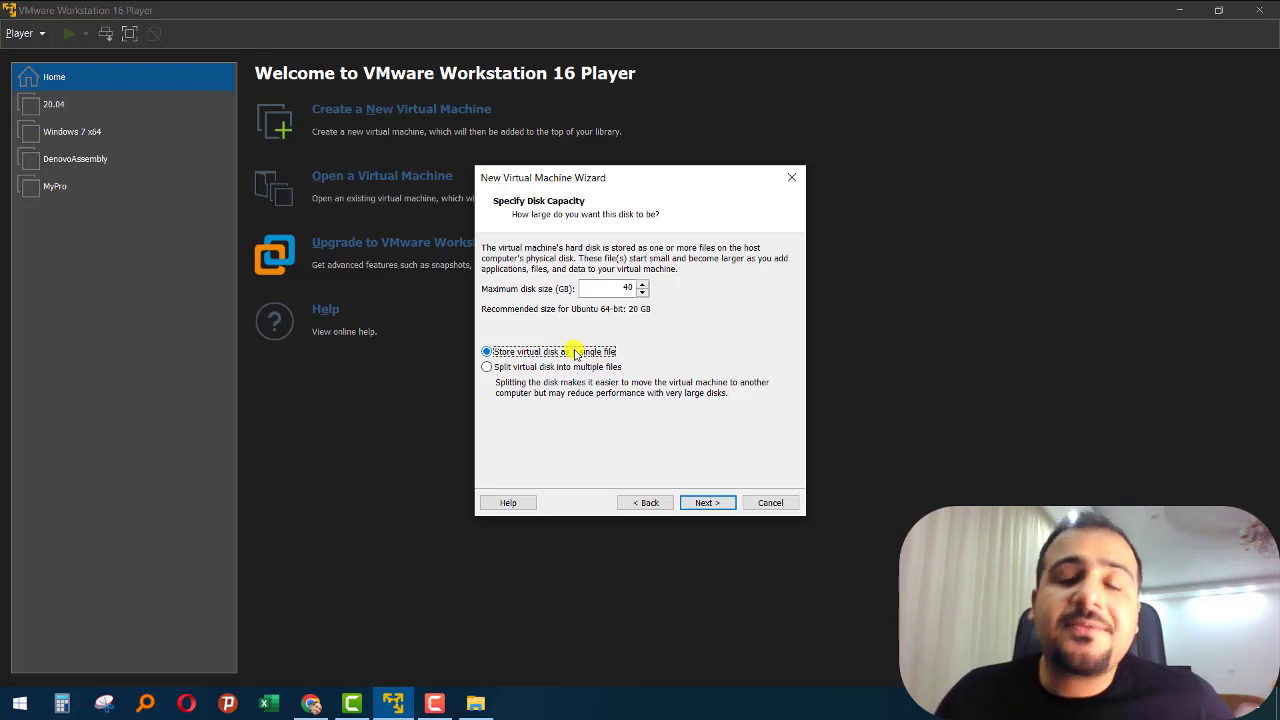
{"action": "left_click", "coordinate": [700, 503]}
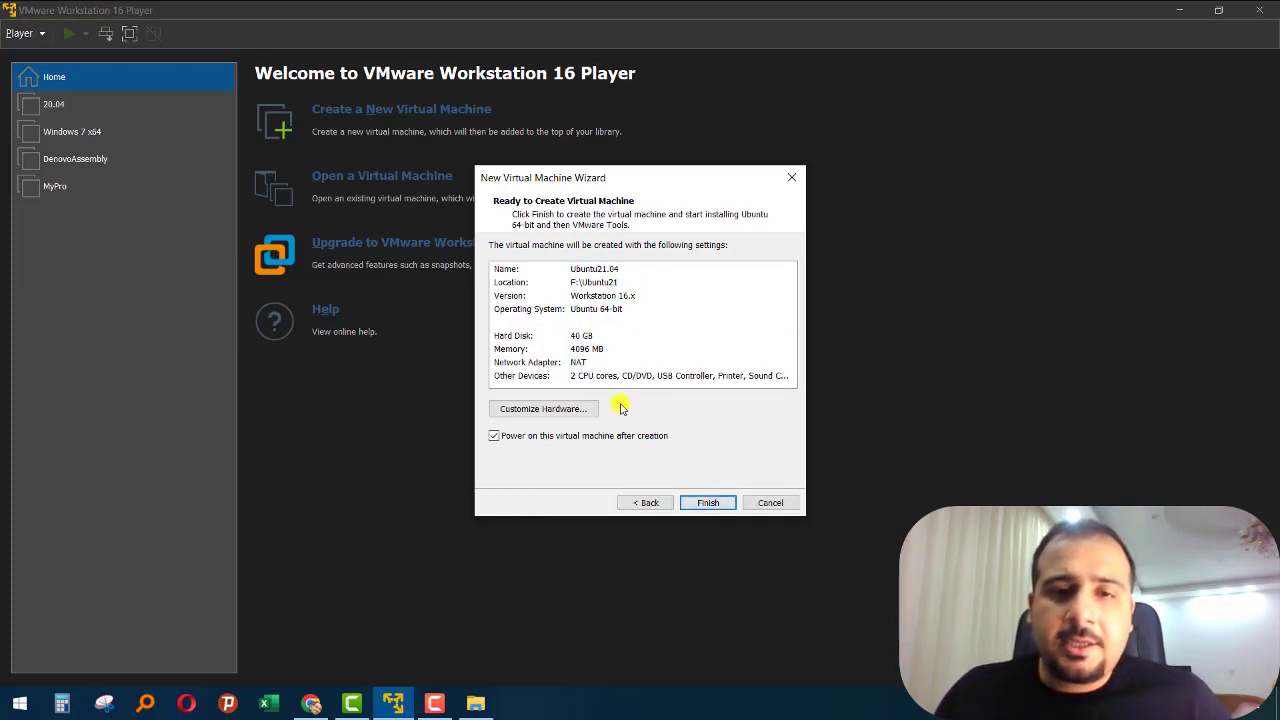
- Customize the virtual machine's hardware by raising its memory to 10812 MB
{"action": "left_click", "coordinate": [565, 410]}
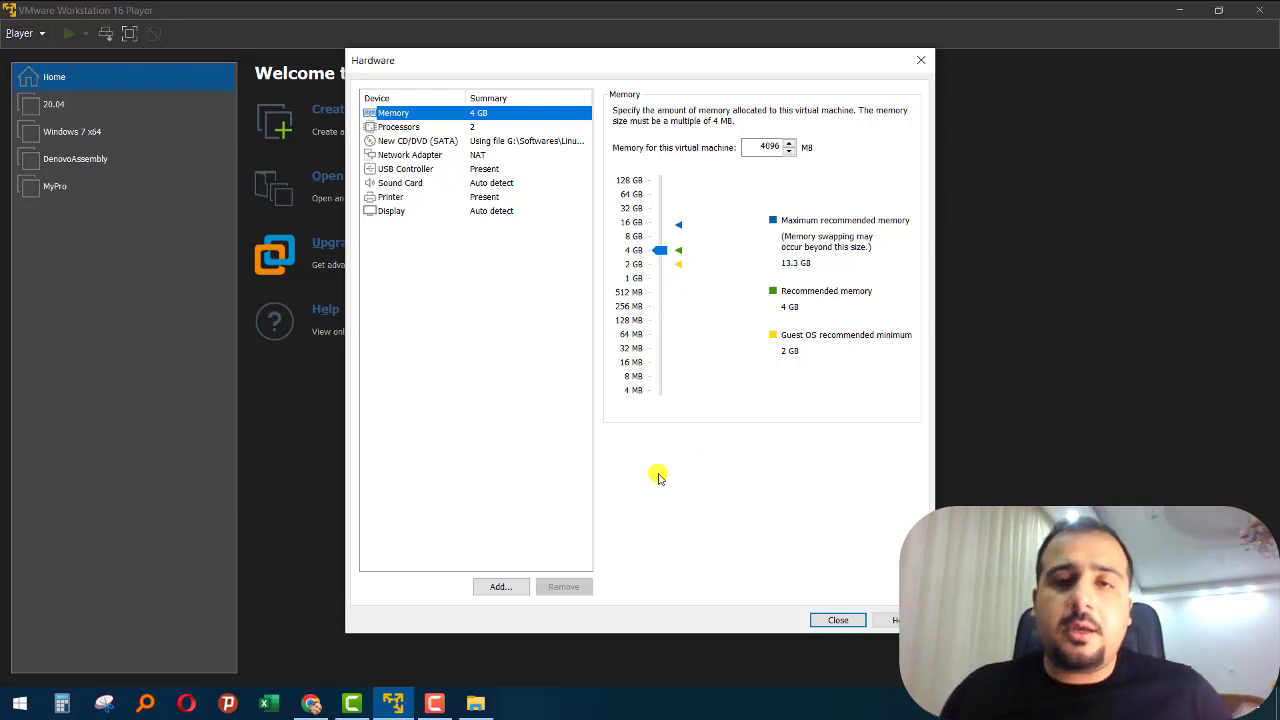
{"action": "left_click_drag", "start_coordinate": [660, 252], "coordinate": [656, 228]}
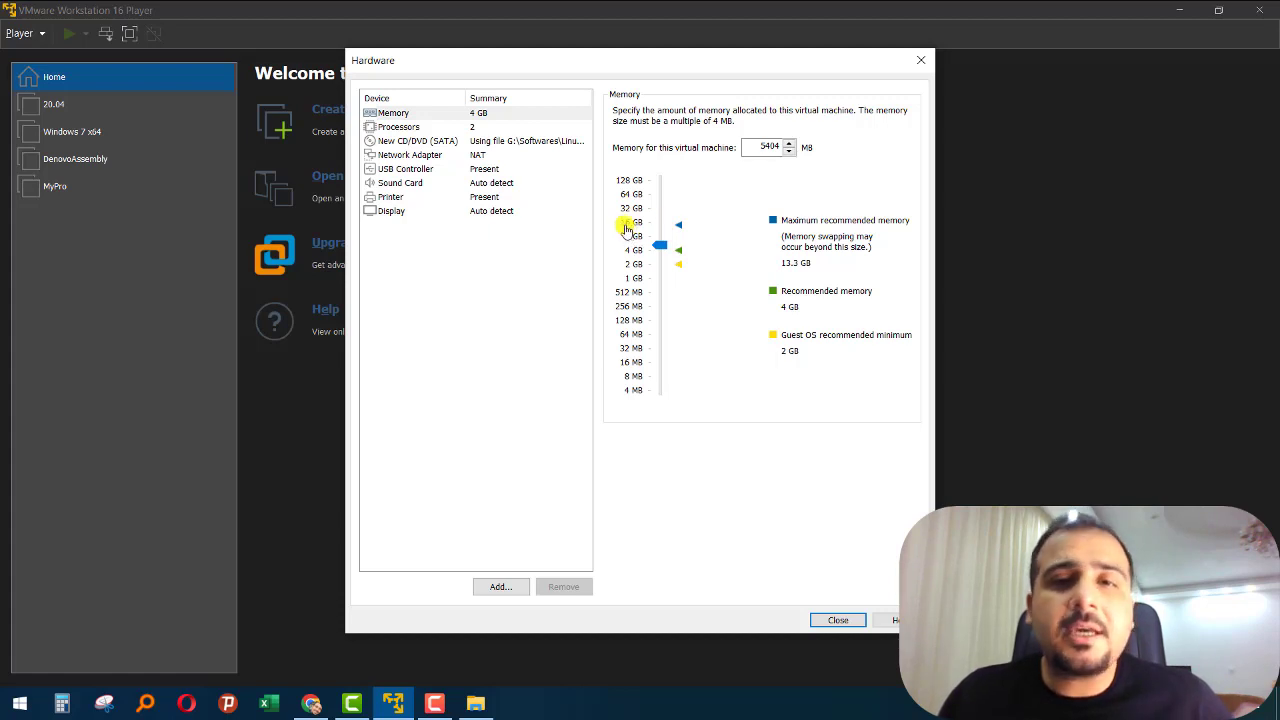
{"action": "left_click_drag", "start_coordinate": [660, 245], "coordinate": [659, 233]}
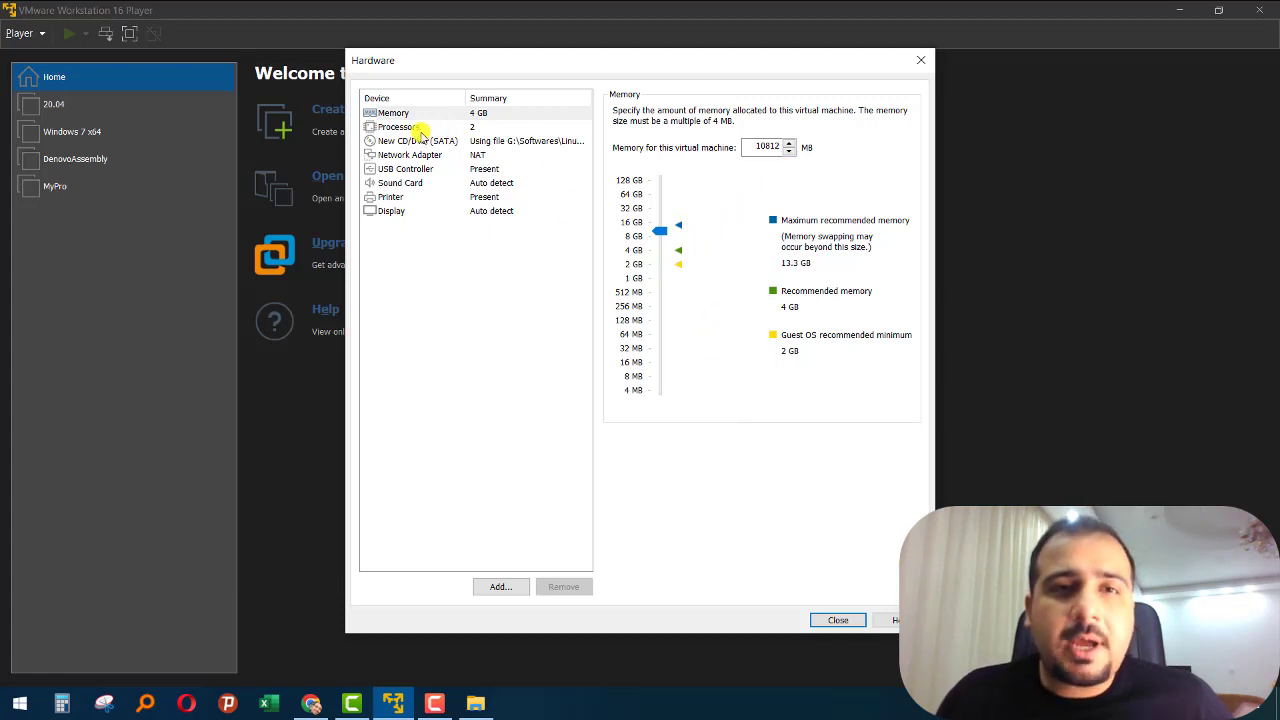
- Set the number of processor cores to 12 and close the hardware settings
{"action": "left_click", "coordinate": [406, 127]}
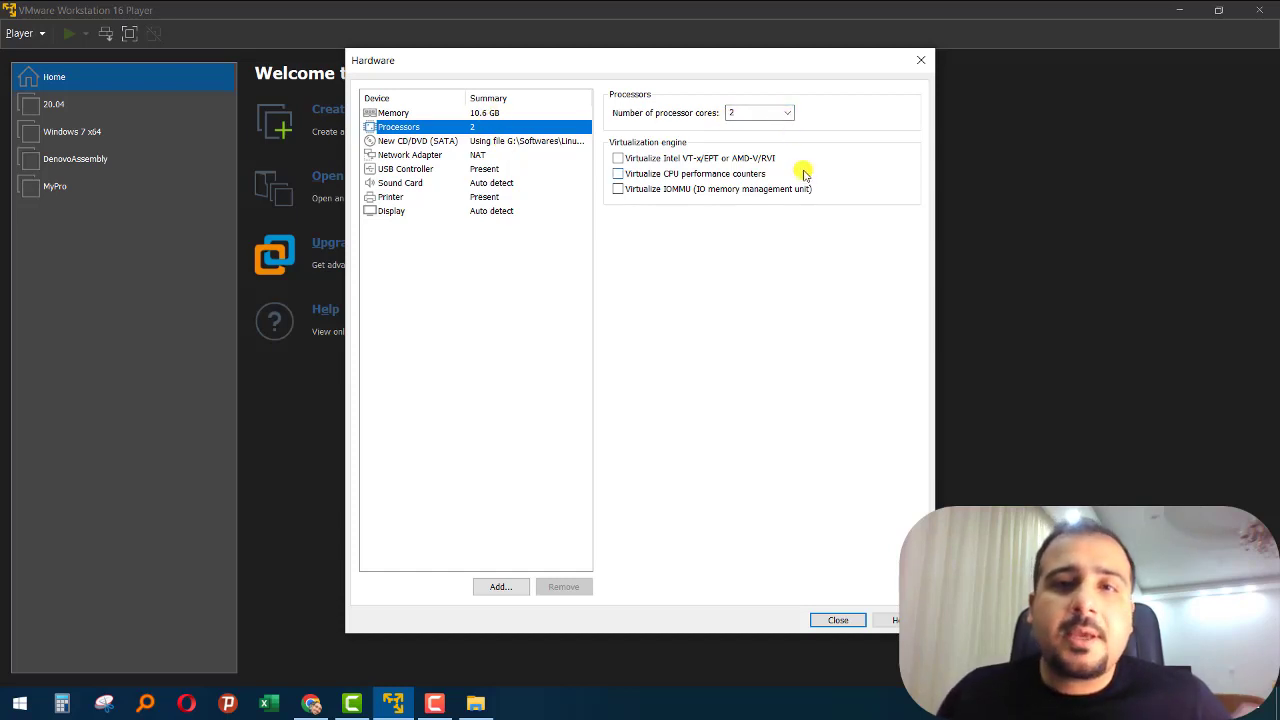
{"action": "left_click", "coordinate": [790, 114]}
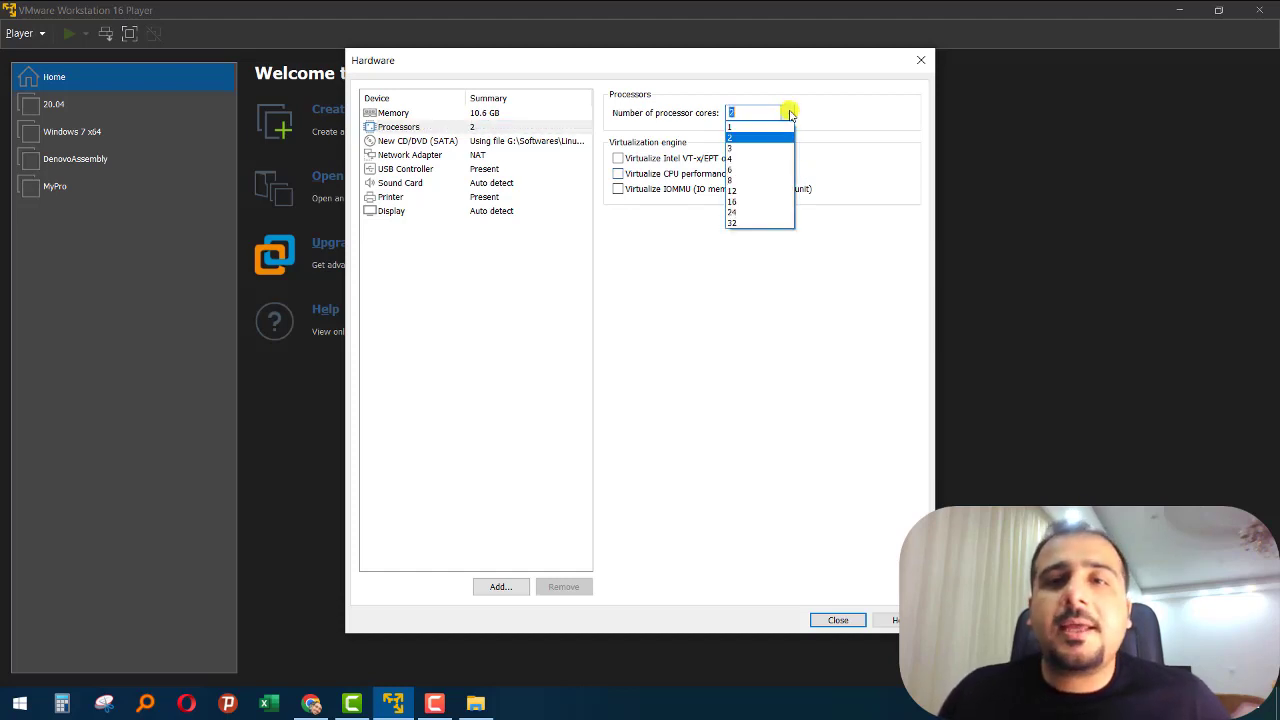
{"action": "left_click", "coordinate": [744, 190]}
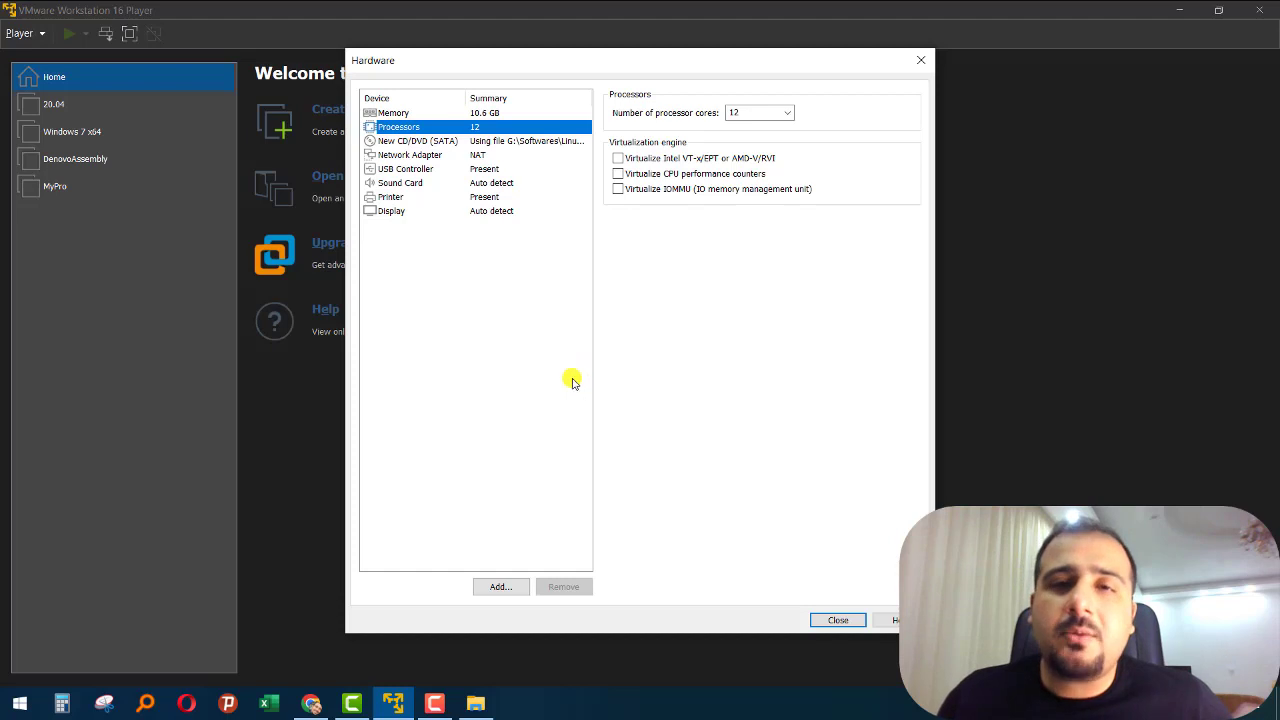
{"action": "left_click", "coordinate": [835, 620]}
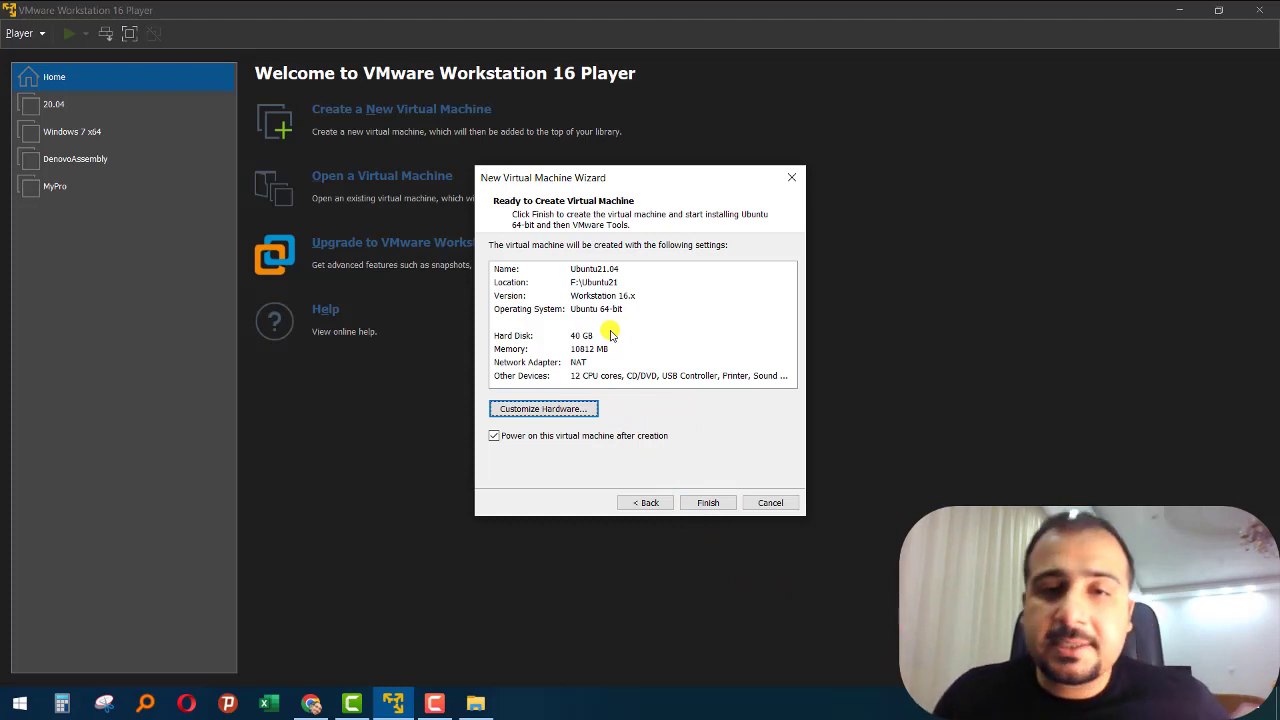
- Finish creating the virtual machine with power-on after creation and continue the Ubuntu installer with Normal installation
{"action": "left_click", "coordinate": [707, 504]}
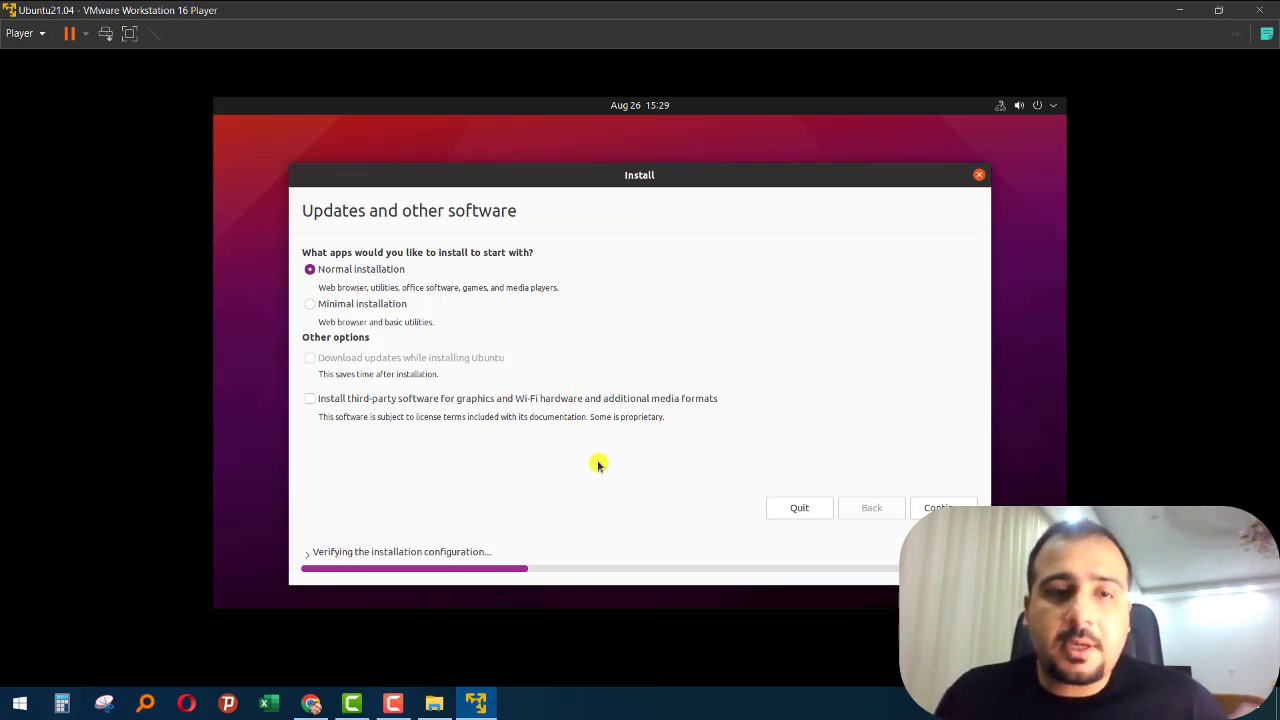
{"action": "left_click", "coordinate": [926, 506]}
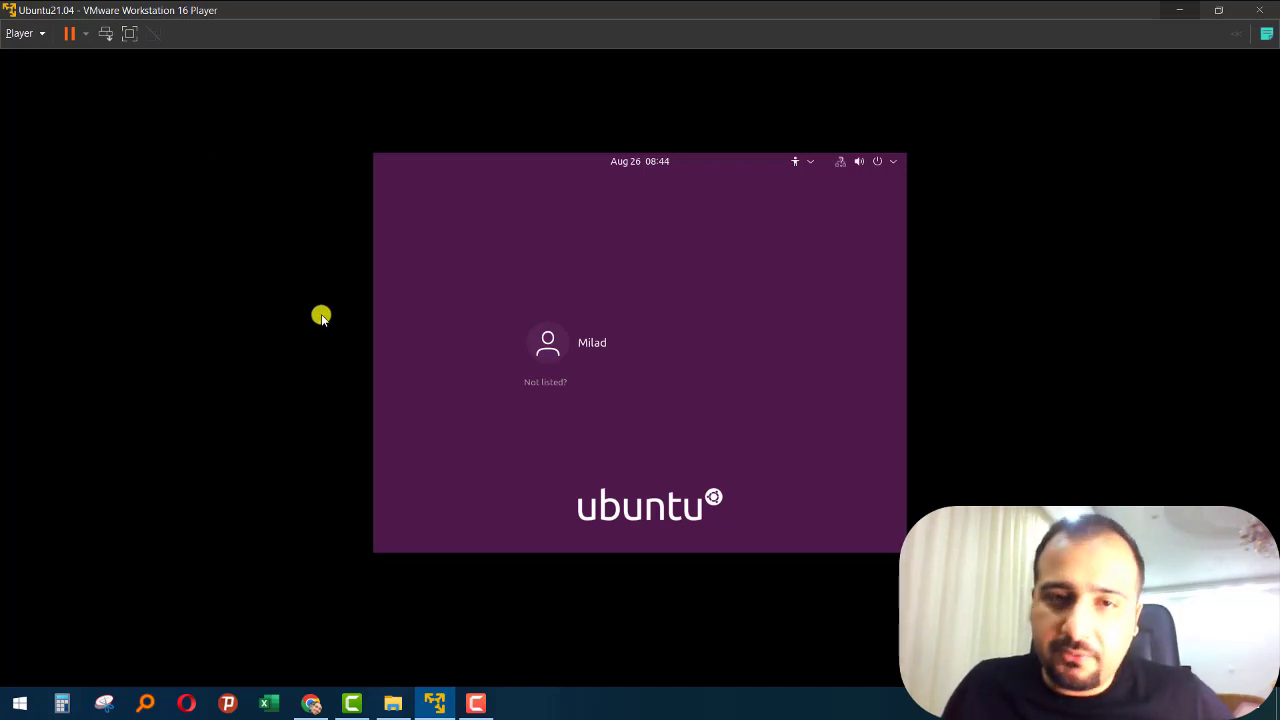
- Sign in to the installed Ubuntu system by selecting the listed user and entering the account password
{"action": "left_click", "coordinate": [580, 348]}
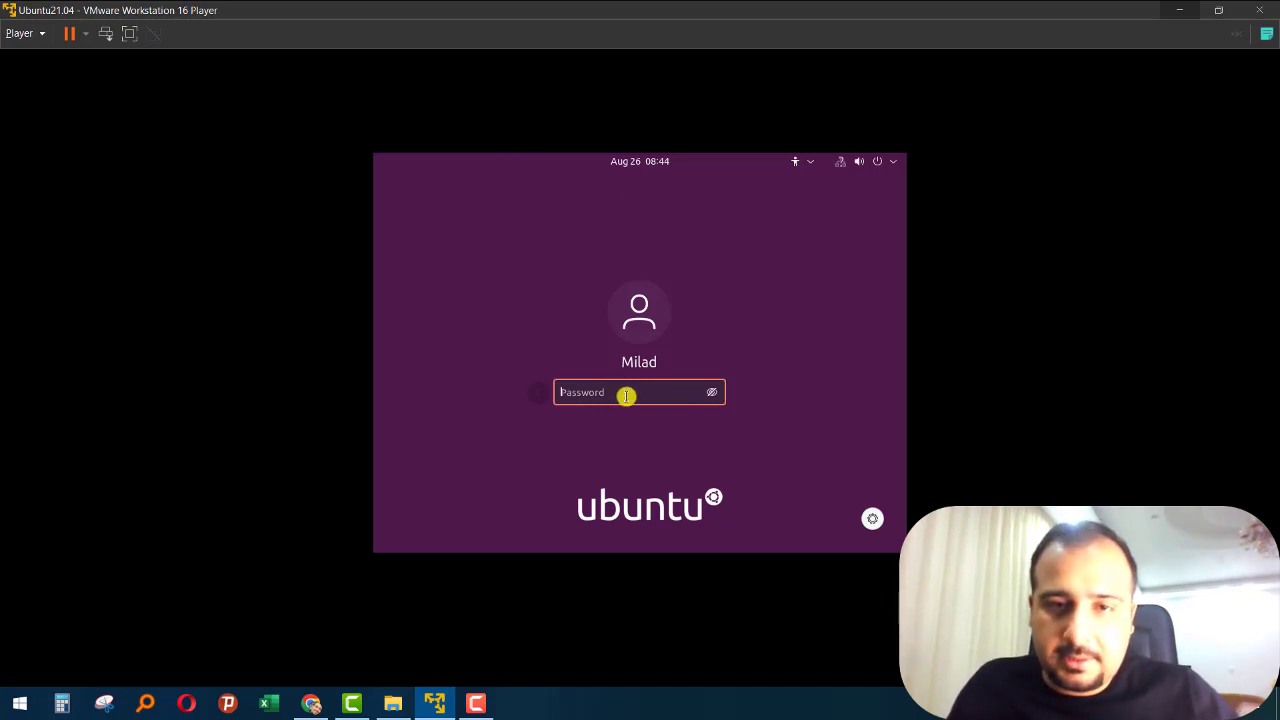
{"action": "type", "text": "••"}
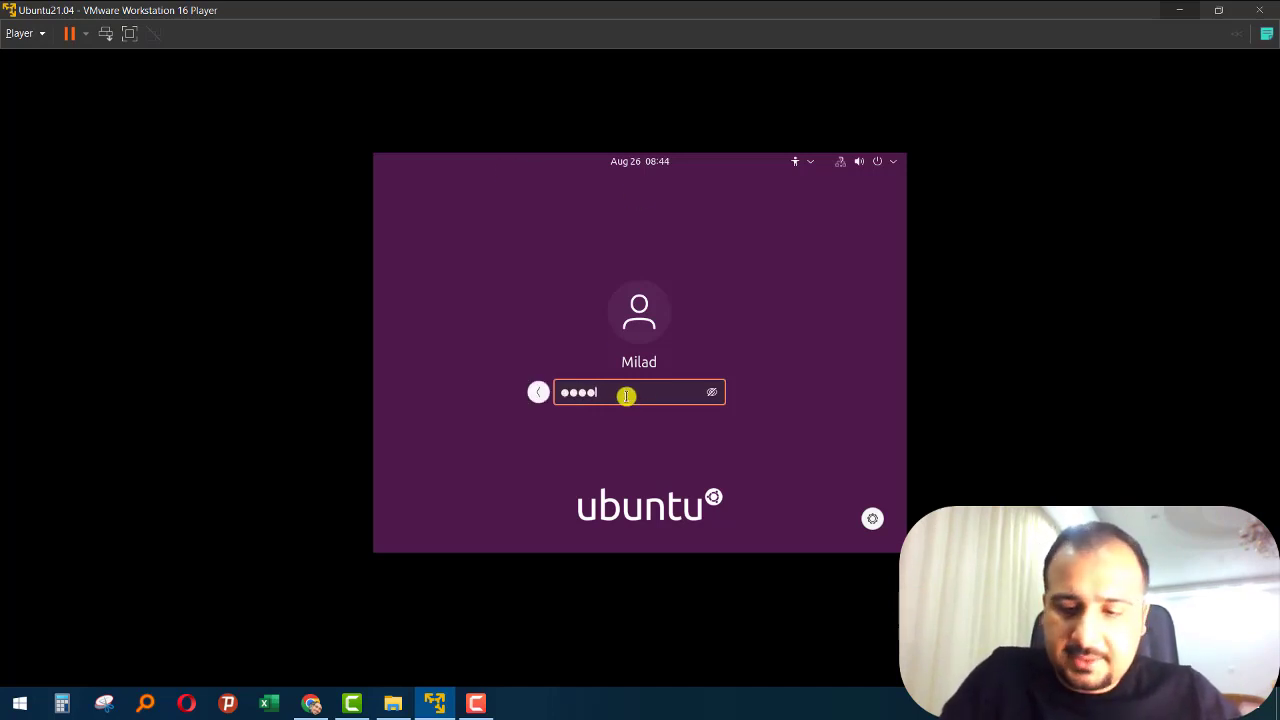
{"action": "key", "text": "Return"}
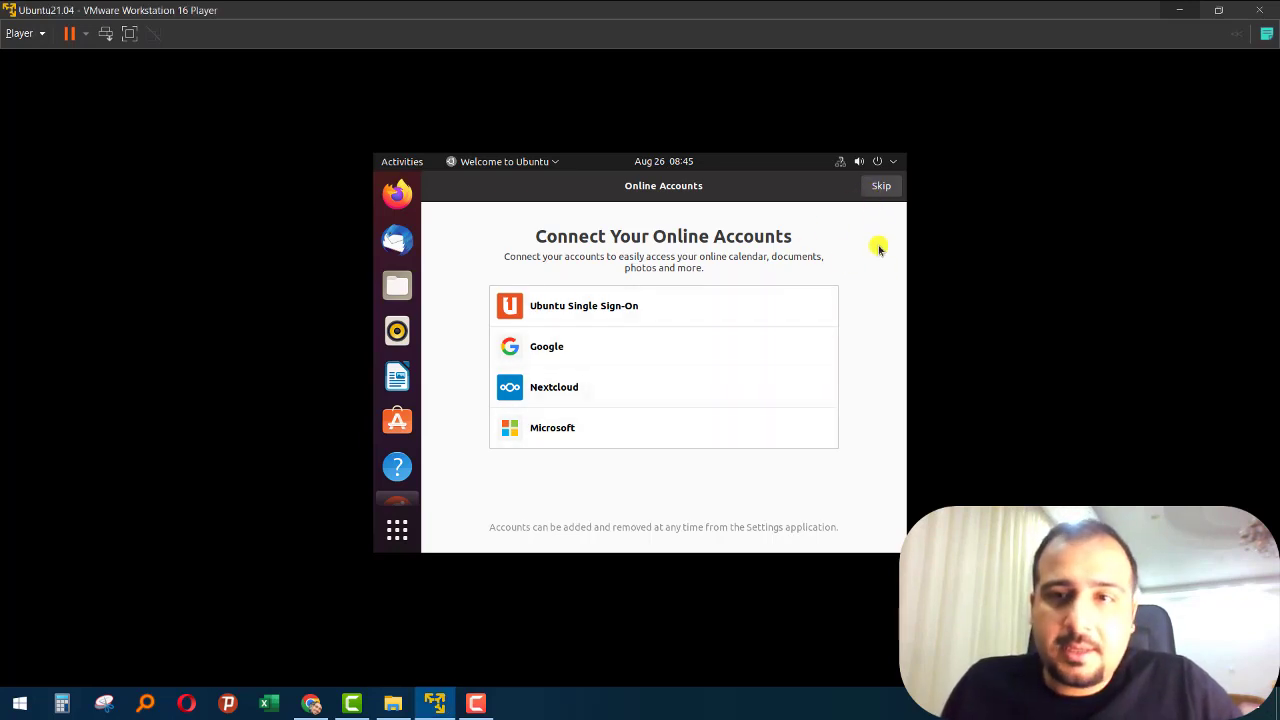
- Skip connecting online accounts and complete the Ubuntu welcome setup, agreeing to send system info to Canonical and leaving Location Services off
{"action": "left_click", "coordinate": [881, 186]}
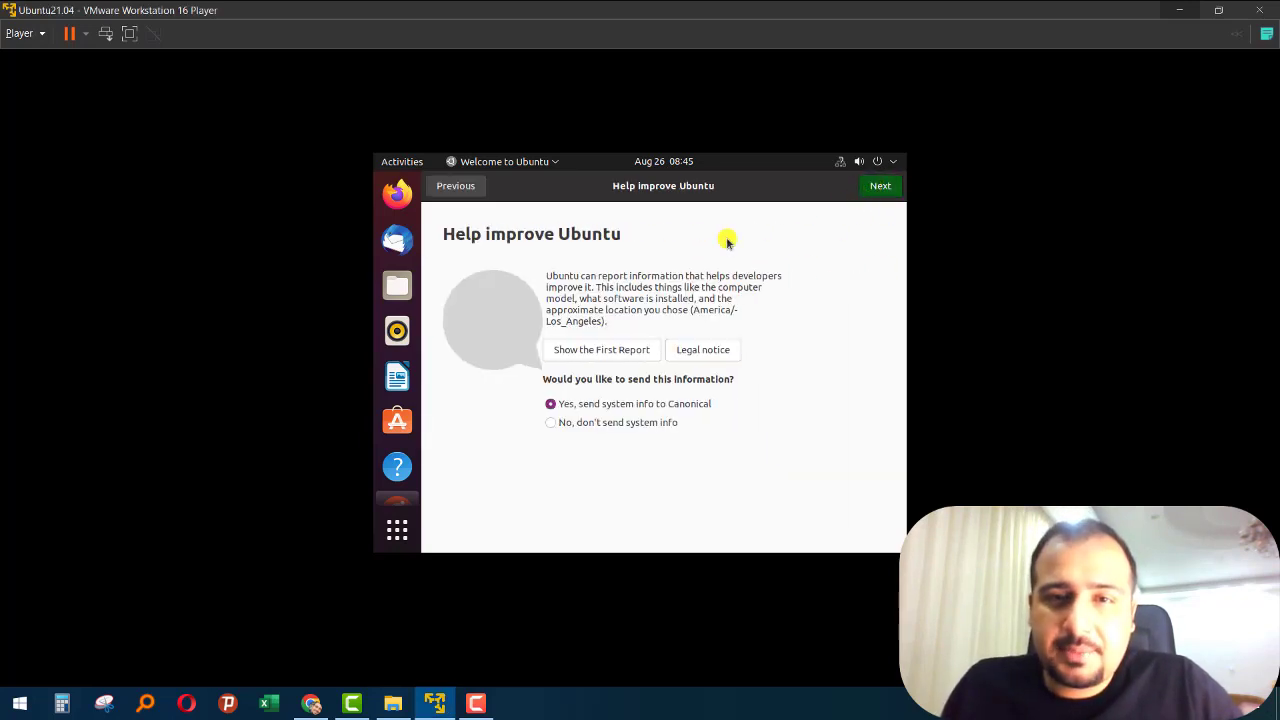
{"action": "left_click", "coordinate": [878, 183]}
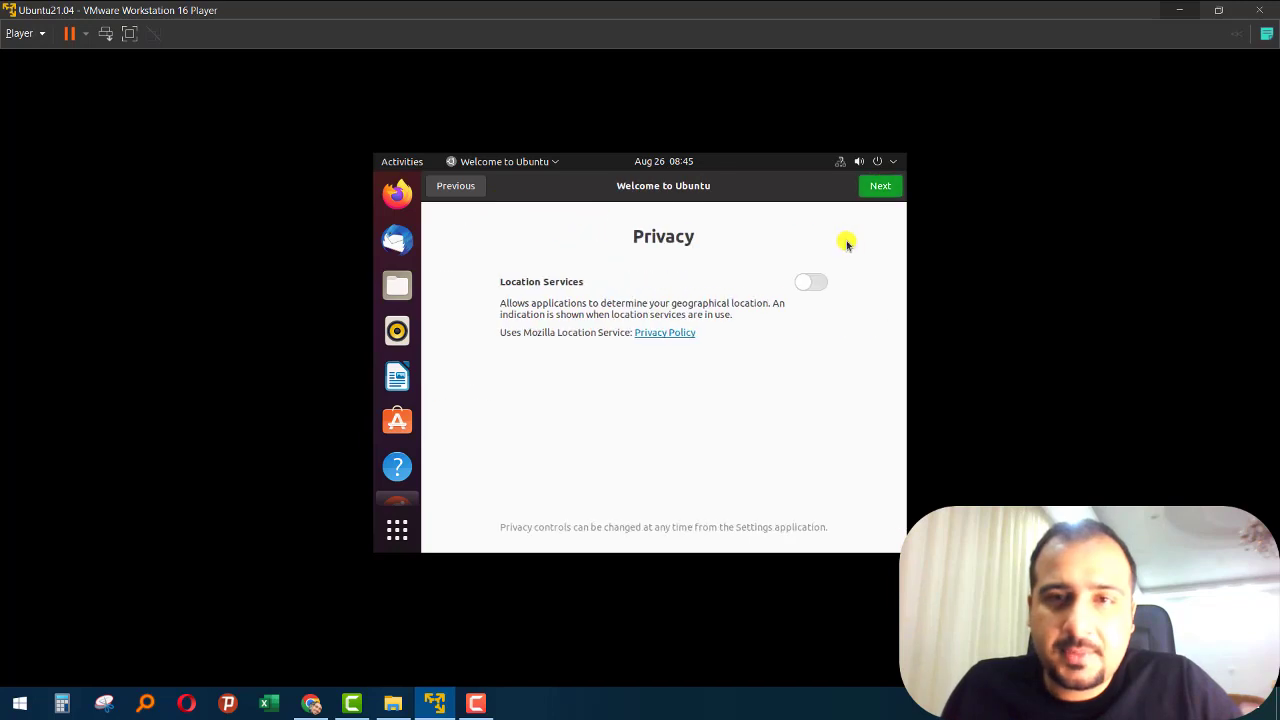
{"action": "left_click", "coordinate": [877, 187]}
{"action": "left_click", "coordinate": [877, 187]}
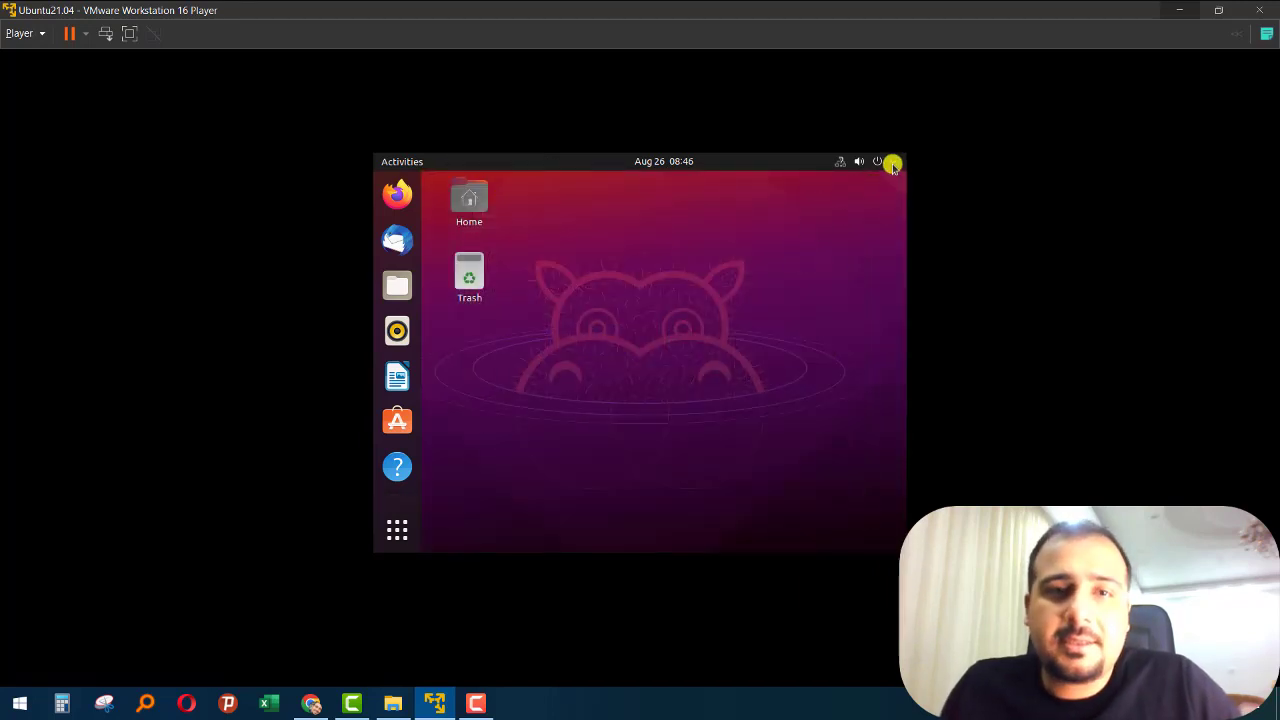
- Switch the virtual machine to full screen and return it to the windowed view
{"action": "left_click", "coordinate": [128, 34]}
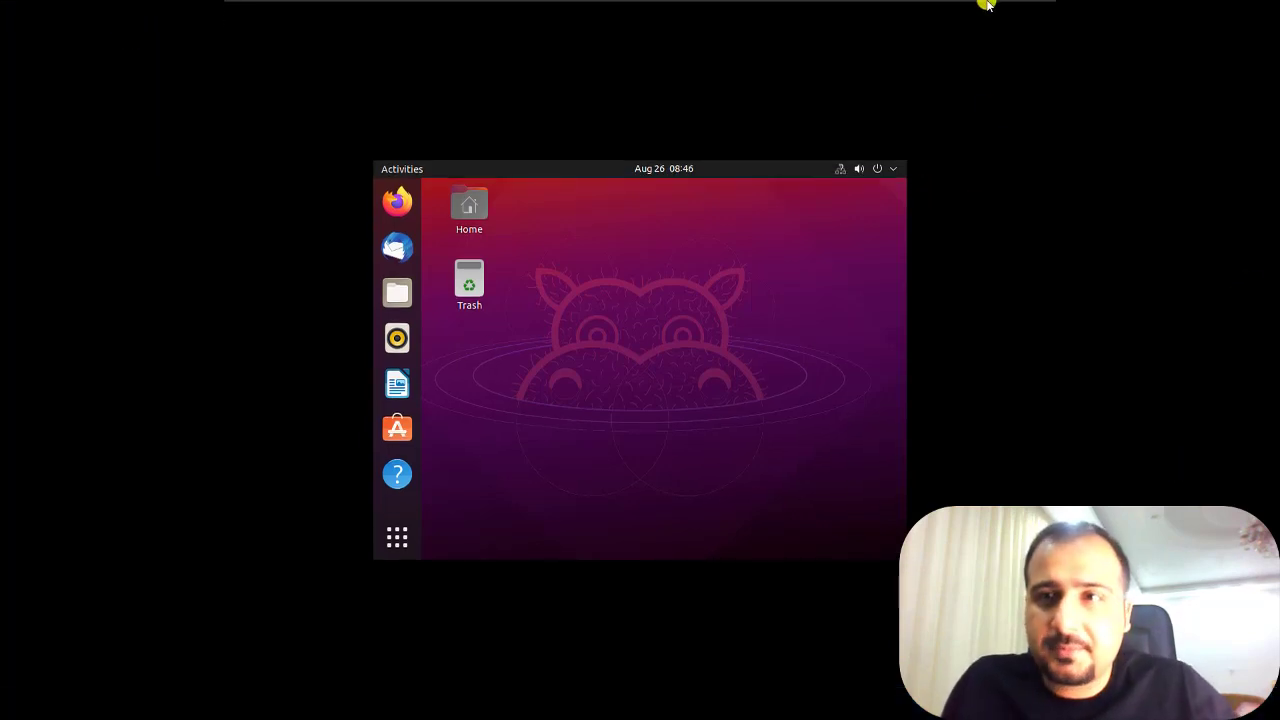
{"action": "mouse_move", "coordinate": [985, 3]}
{"action": "left_click", "coordinate": [1030, 8]}
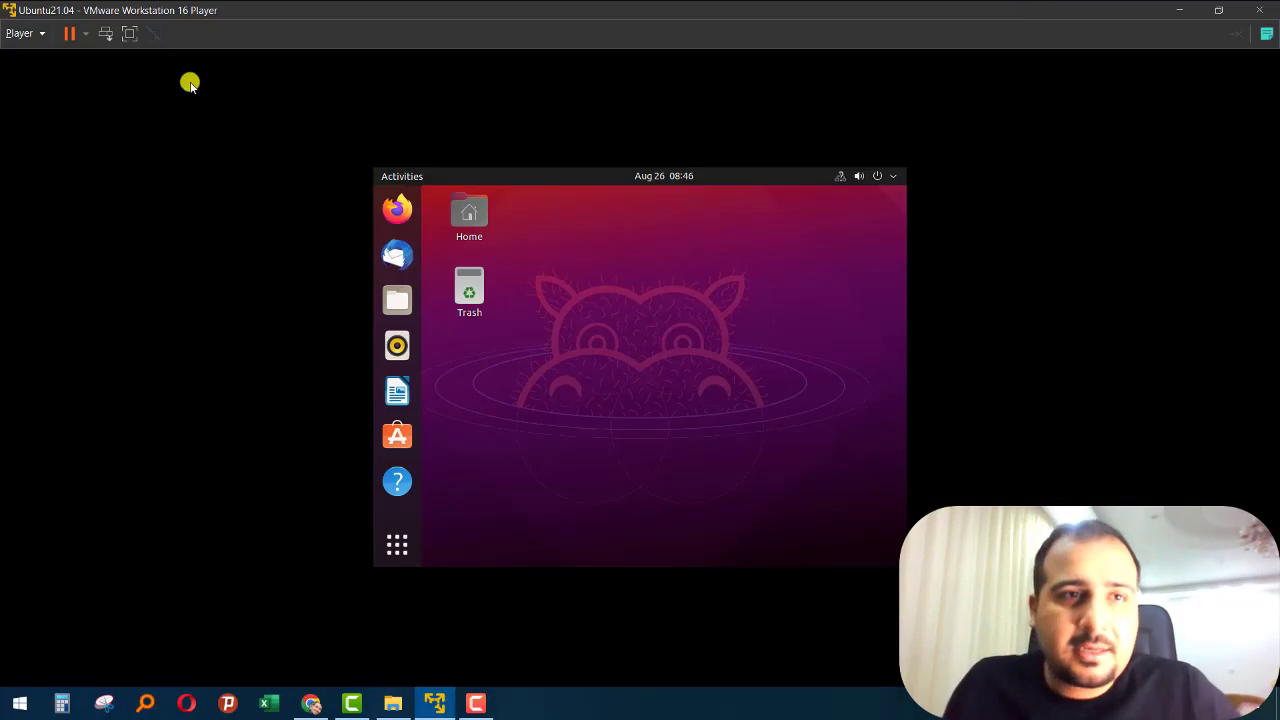
- Open the Displays page in the Ubuntu system settings
{"action": "left_click", "coordinate": [890, 180]}
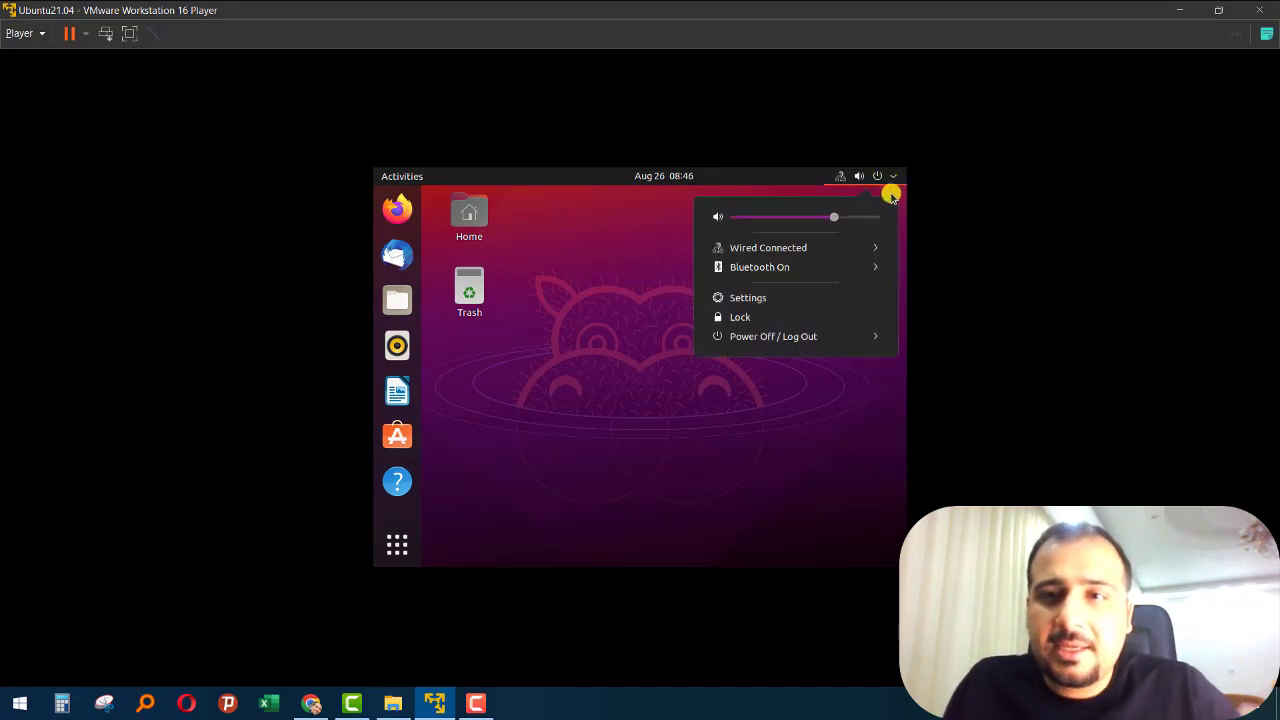
{"action": "left_click", "coordinate": [741, 300]}
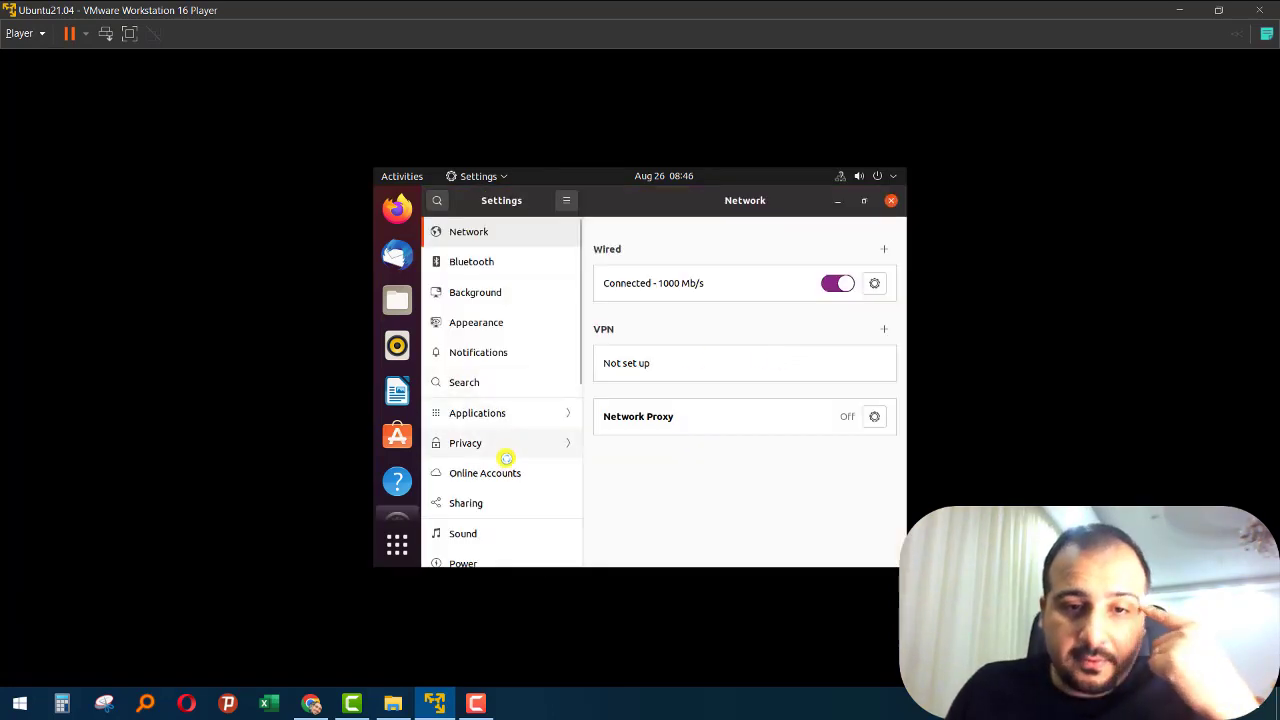
{"action": "scroll", "coordinate": [502, 470], "scroll_direction": "down", "scroll_amount": 2}
{"action": "left_click", "coordinate": [483, 500]}
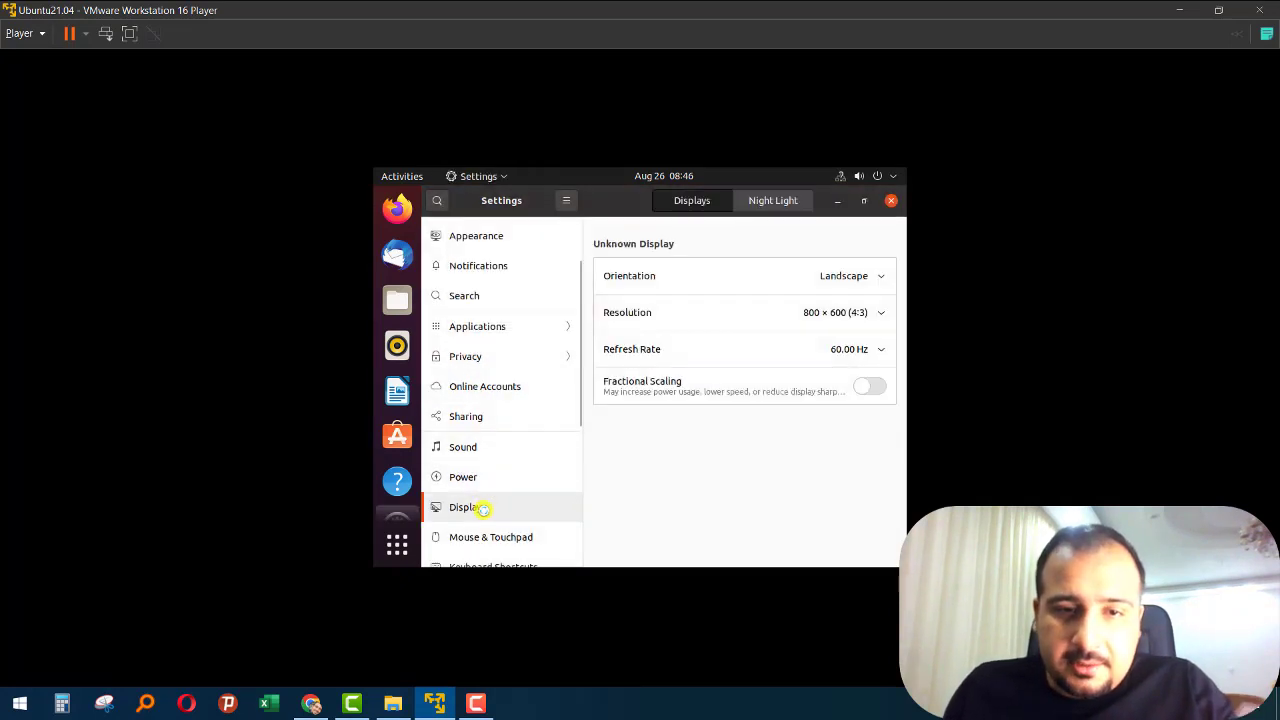
- Set the display resolution to 1400 × 1050 (4:3), apply it and keep the changes
{"action": "left_click", "coordinate": [808, 313]}
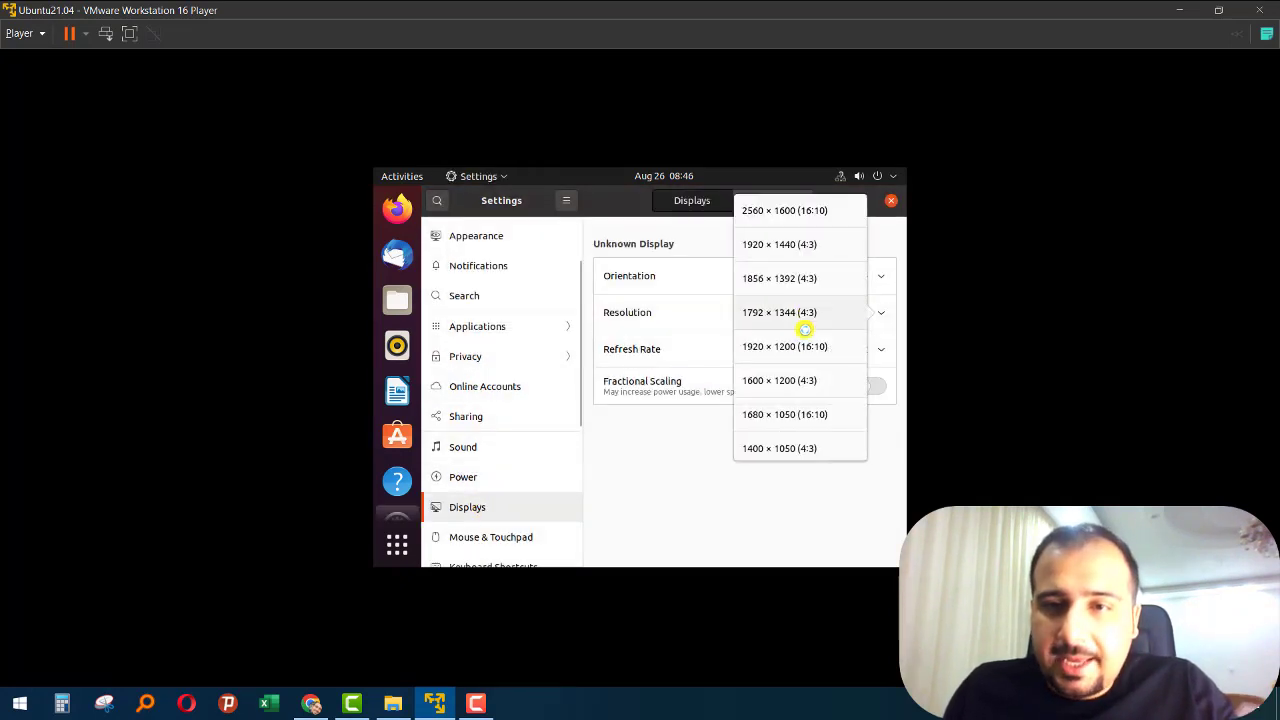
{"action": "left_click", "coordinate": [794, 250]}
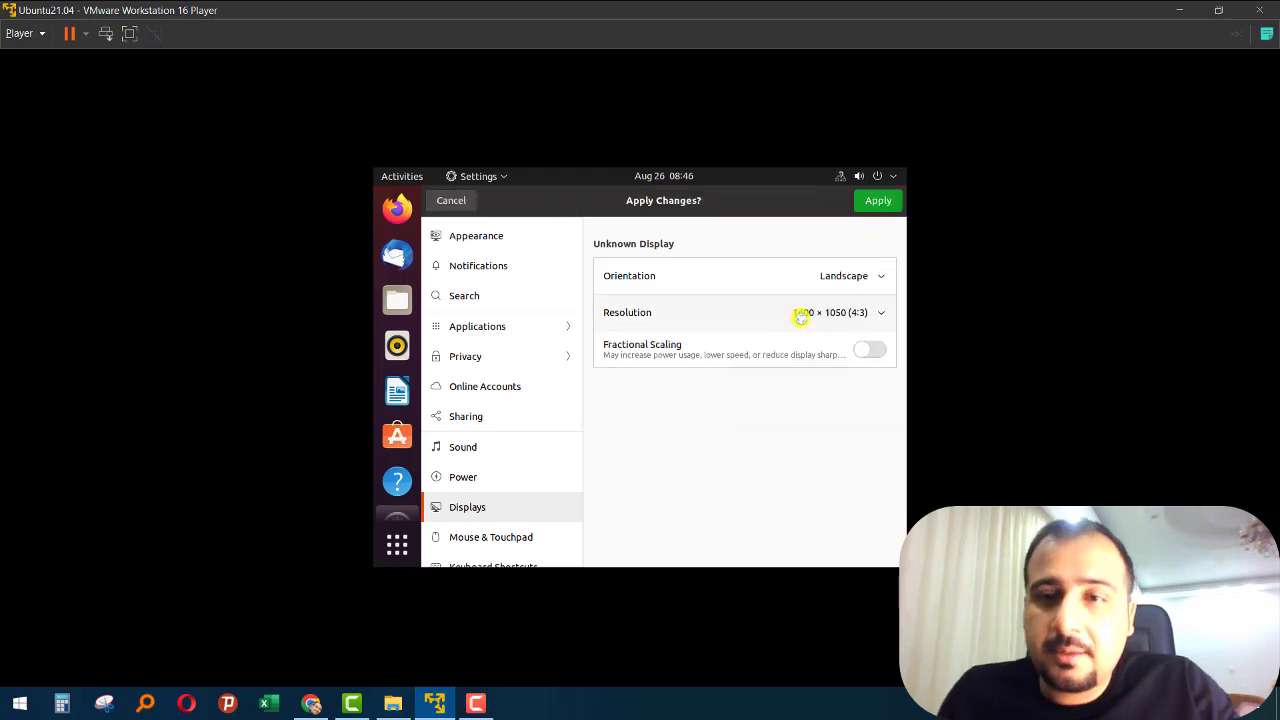
{"action": "left_click", "coordinate": [800, 313]}
{"action": "left_click", "coordinate": [768, 448]}
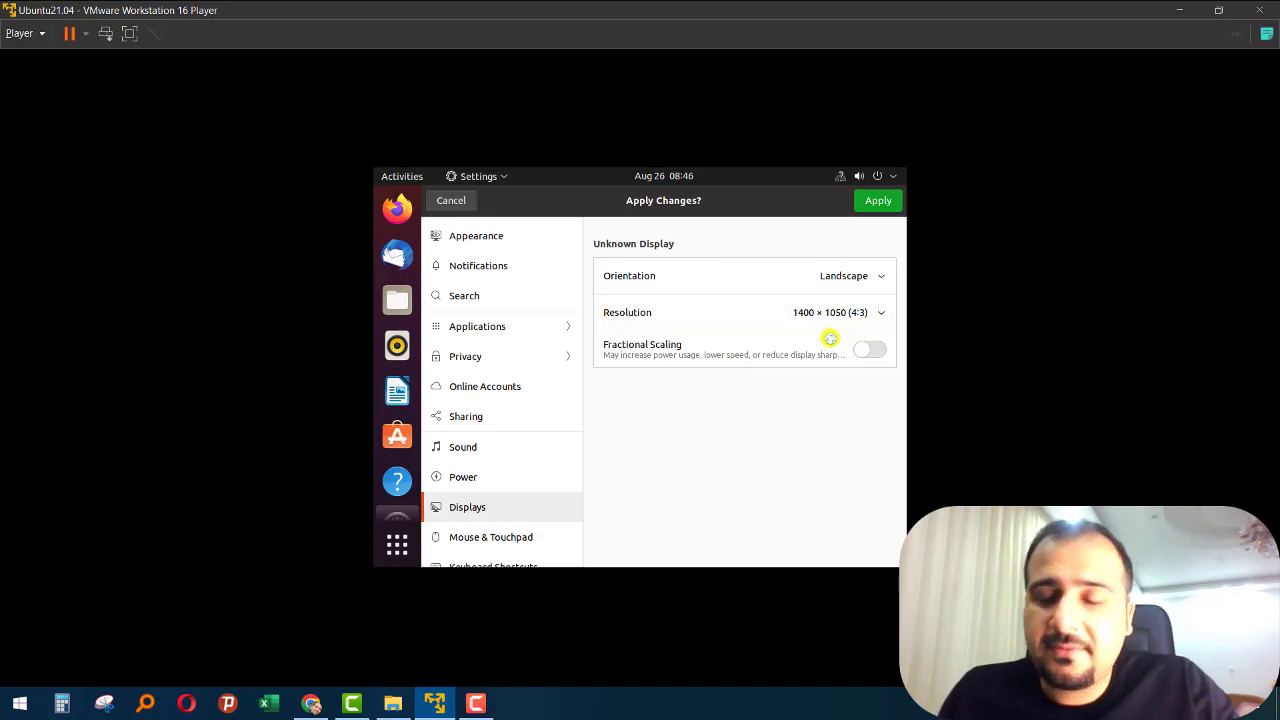
{"action": "left_click", "coordinate": [868, 200]}
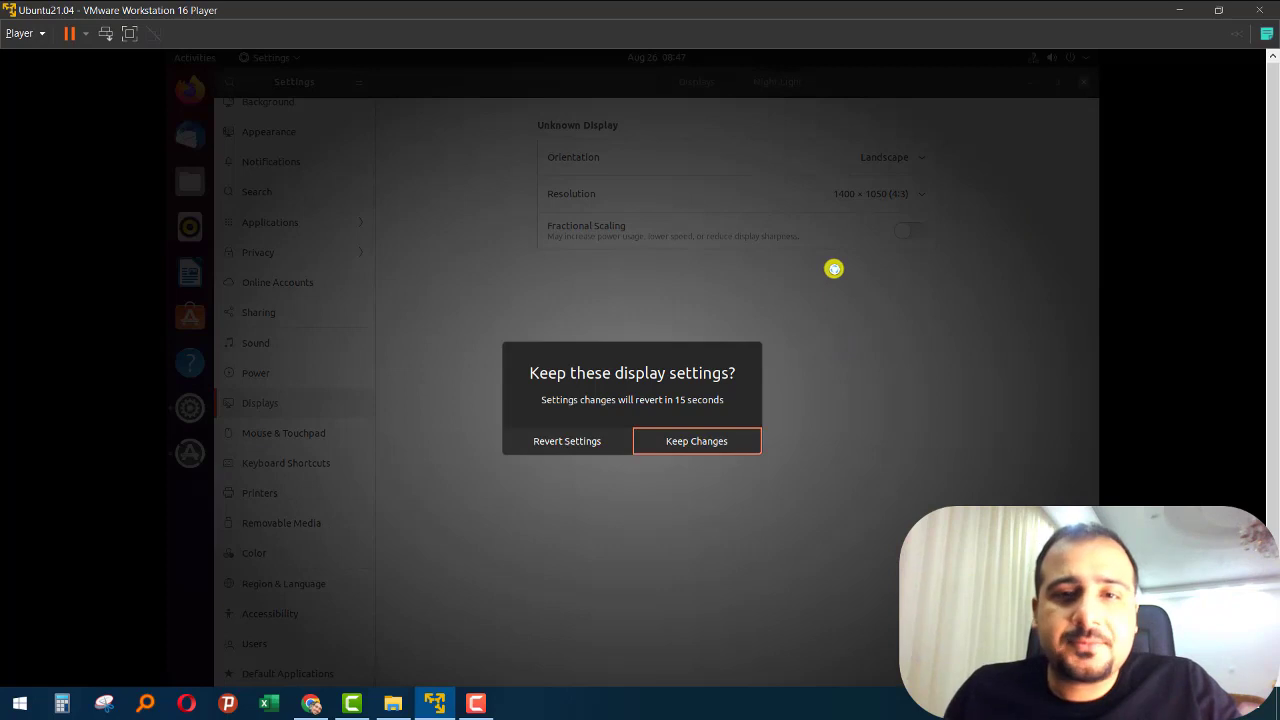
{"action": "left_click", "coordinate": [703, 445]}
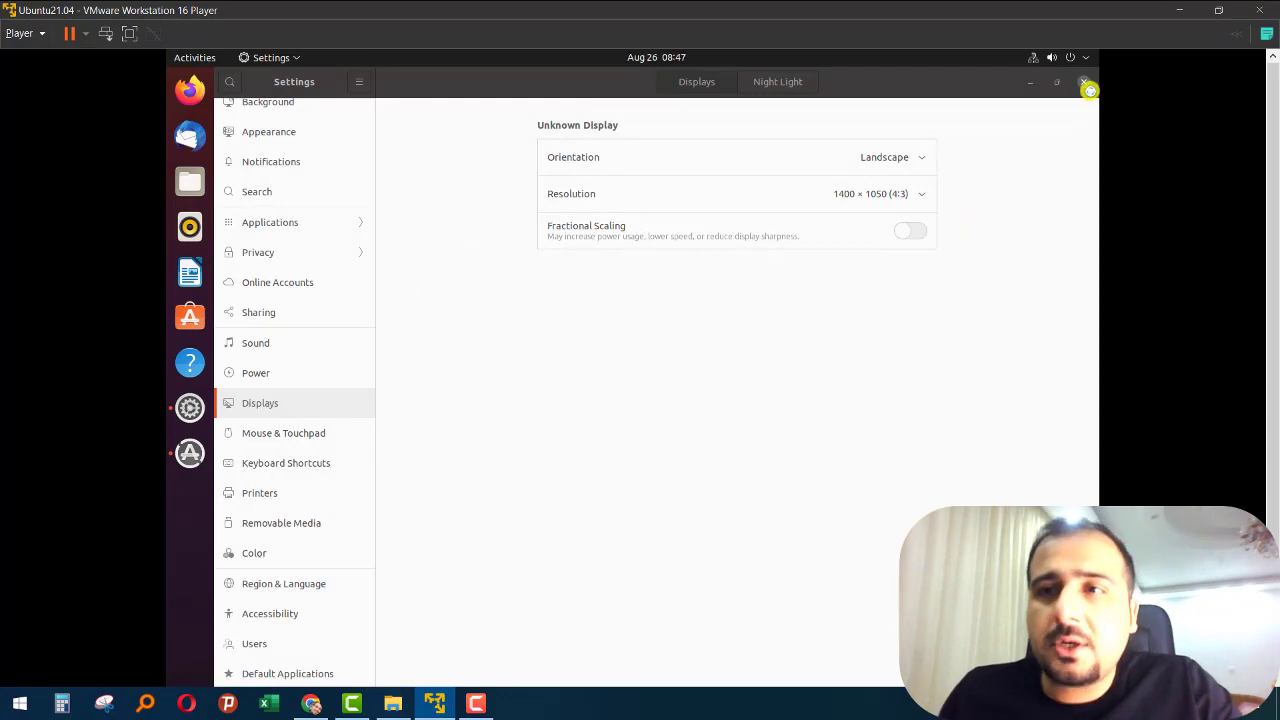
- Review the list of available display resolutions without selecting another one
{"action": "left_click", "coordinate": [832, 192]}
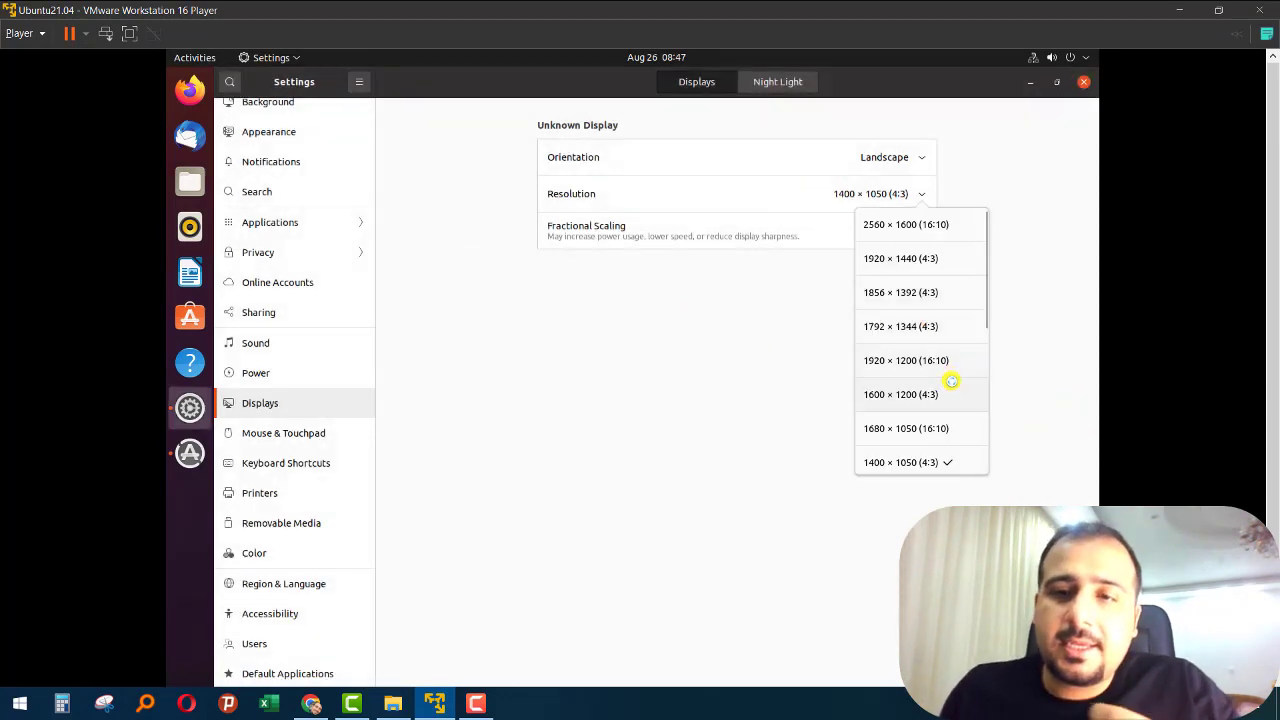
{"action": "scroll", "coordinate": [950, 362], "scroll_direction": "down", "scroll_amount": 2}
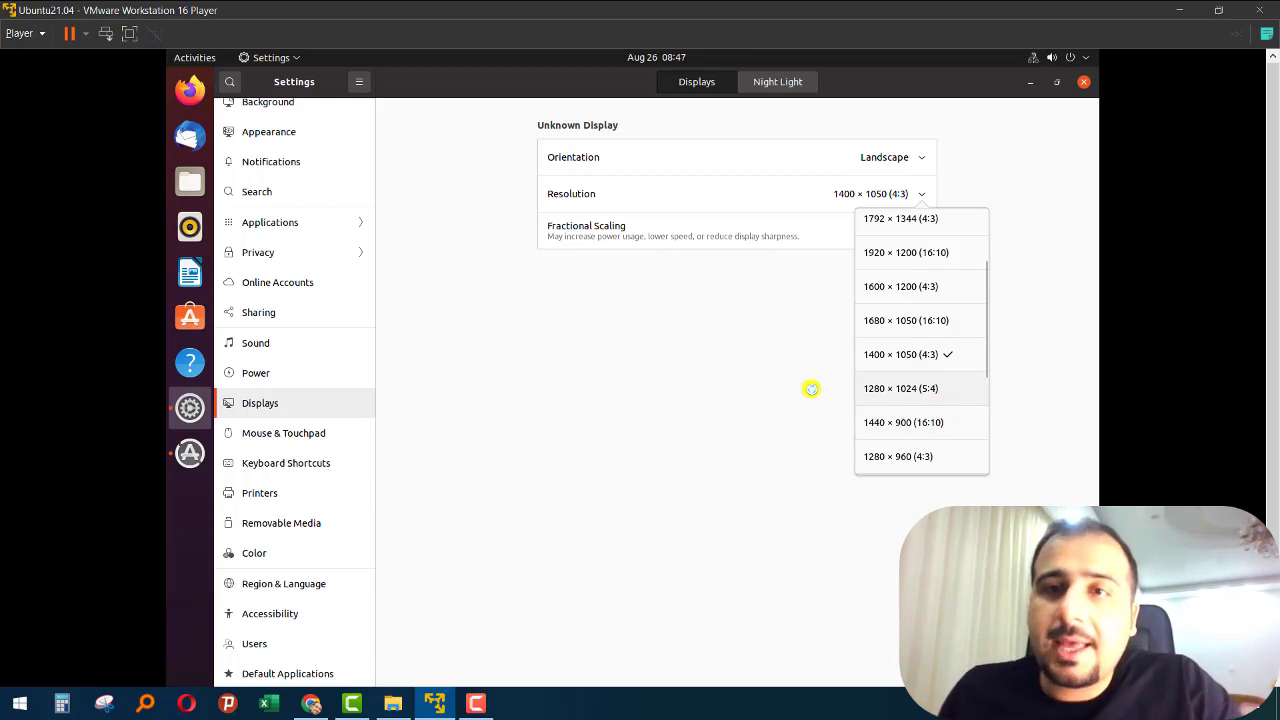
{"action": "left_click", "coordinate": [620, 389]}
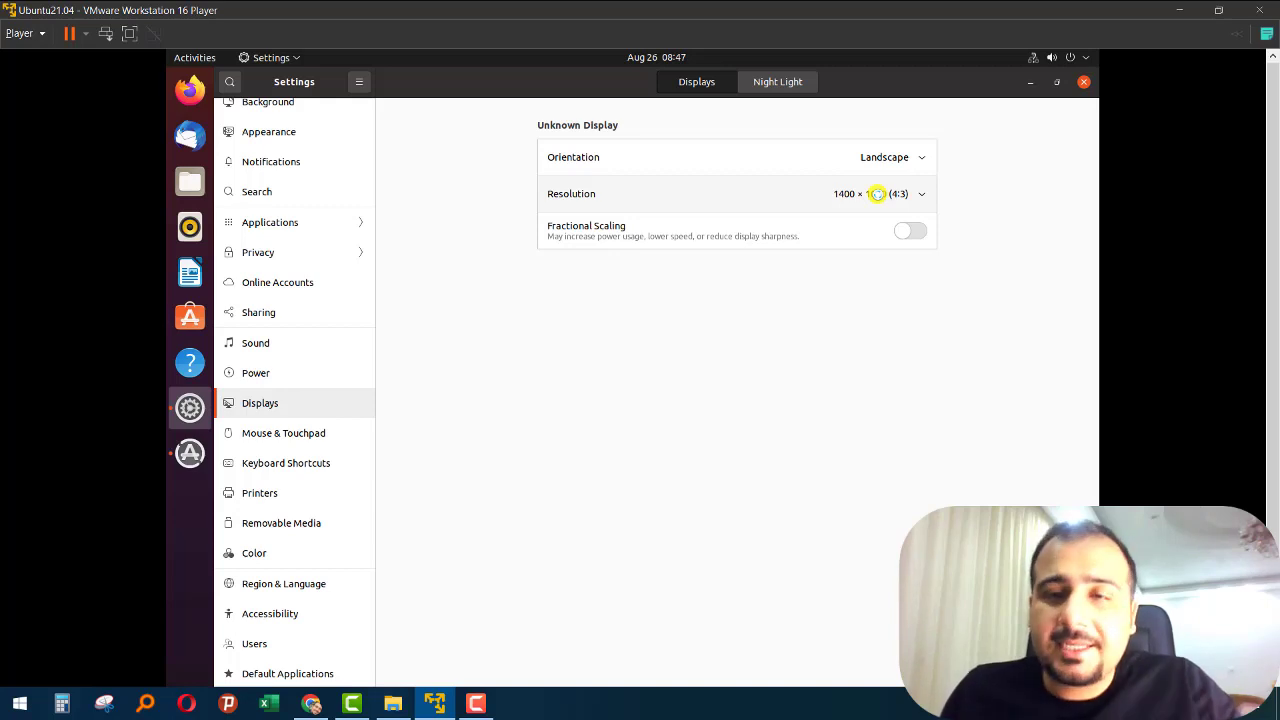
{"action": "left_click", "coordinate": [877, 193]}
{"action": "scroll", "coordinate": [950, 300], "scroll_direction": "down", "scroll_amount": 3}
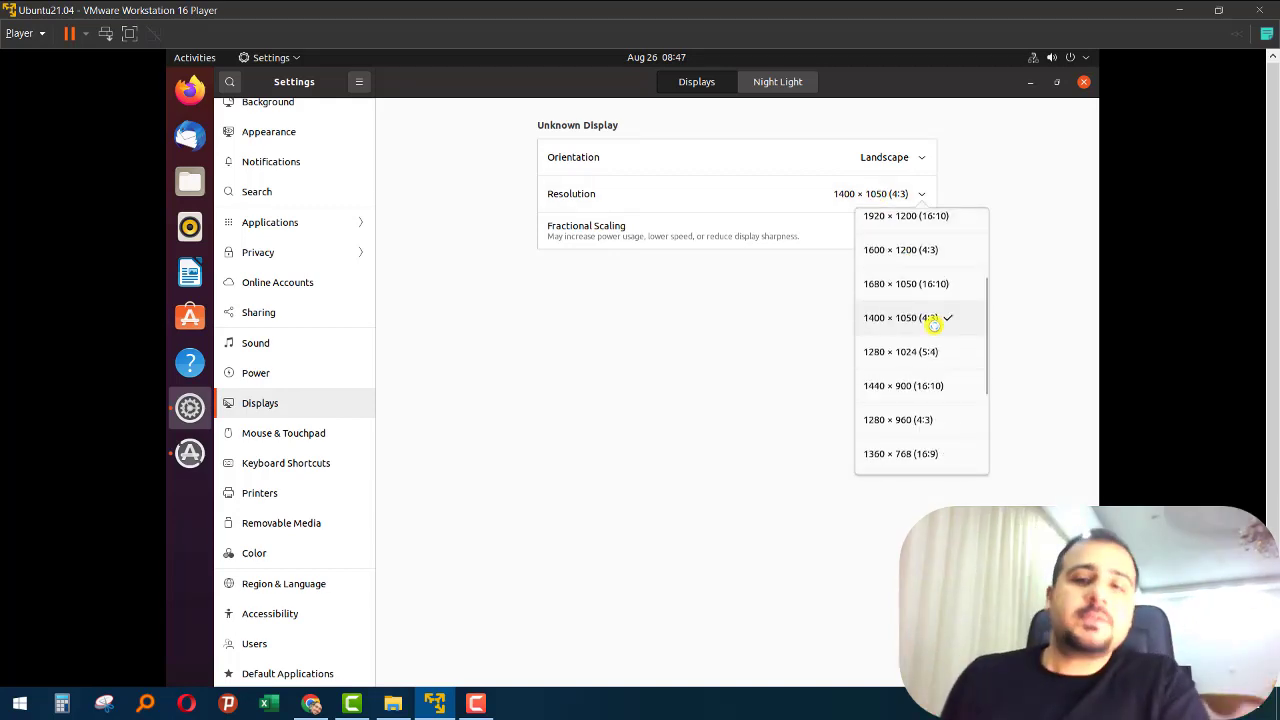
{"action": "left_click", "coordinate": [610, 402]}
- Close the Ubuntu settings and dismiss the Software Updater notice without upgrading
{"action": "left_click", "coordinate": [1083, 82]}
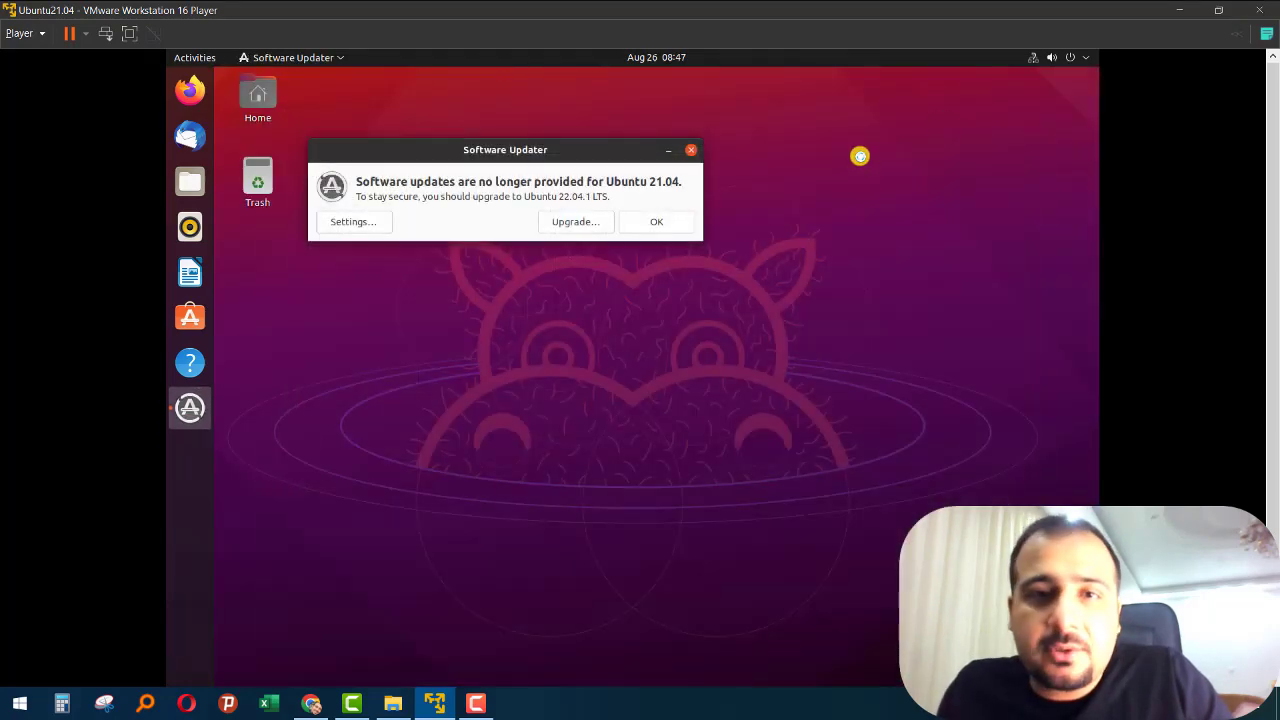
{"action": "left_click", "coordinate": [658, 221]}
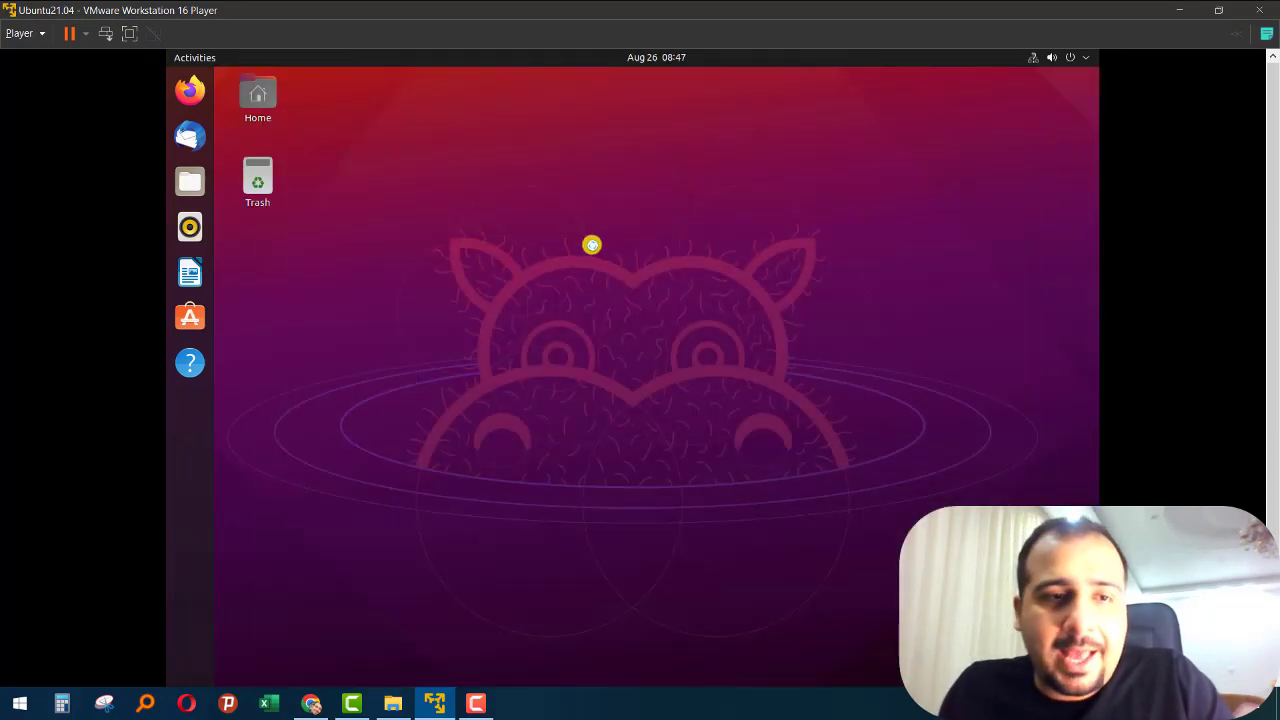